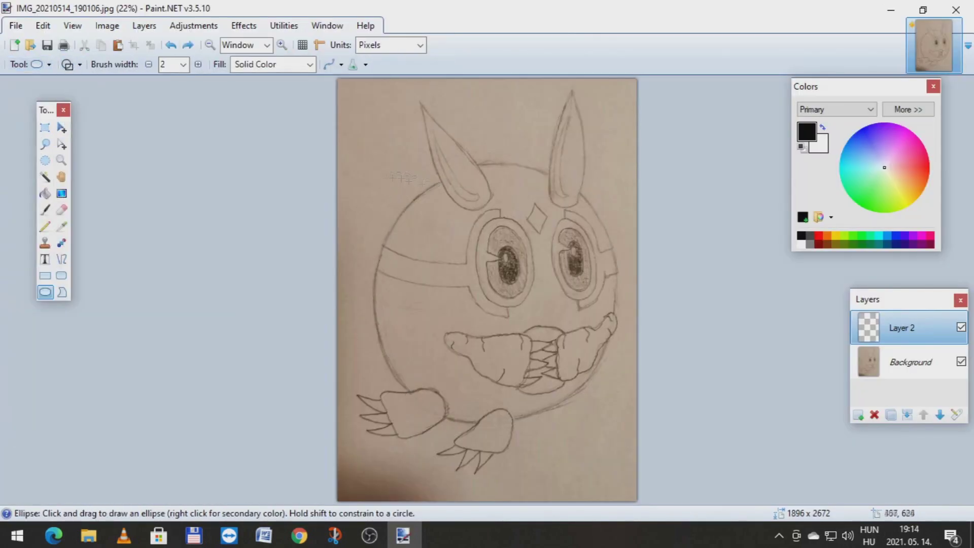
Outline the round body with a circle 2 px wide over the sketch and check it against the background layer.
key("z")
left_click(678, 376)
left_click(961, 361)
left_click(961, 361)
Trace the left foot's outline over the sketch with 4 px curves and touch up its corner with the brush.
key("o")
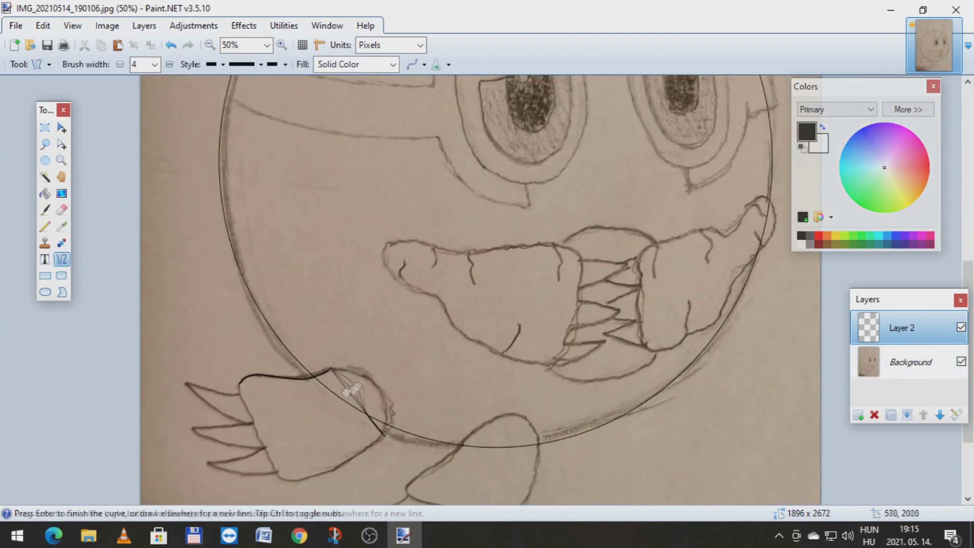
scroll(242, 384, "up", 2)
key("b")
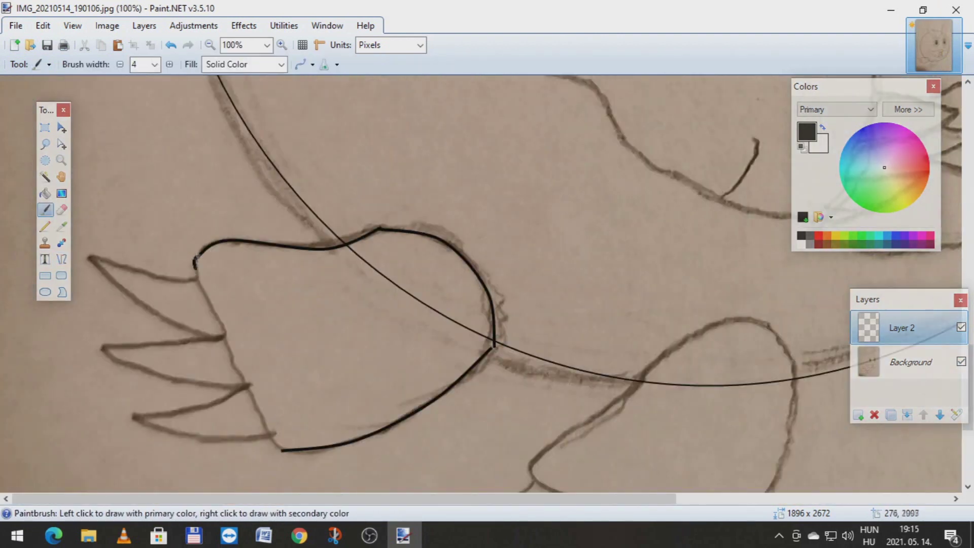
key("Return")
key("z")
scroll(93, 307, "down", 3)
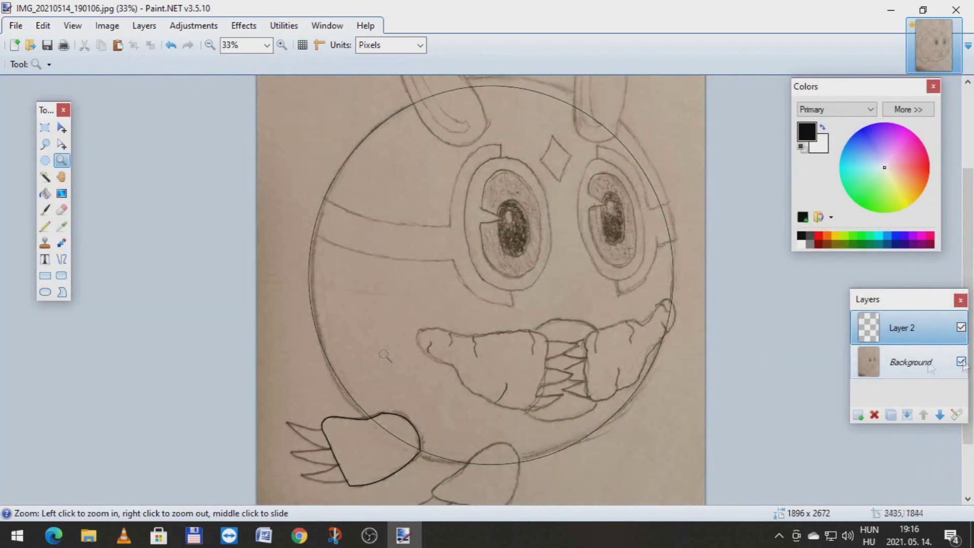
Trace the left foot's claws and the whole right foot with its claws over the sketch.
scroll(93, 307, "up", 2)
key("o")
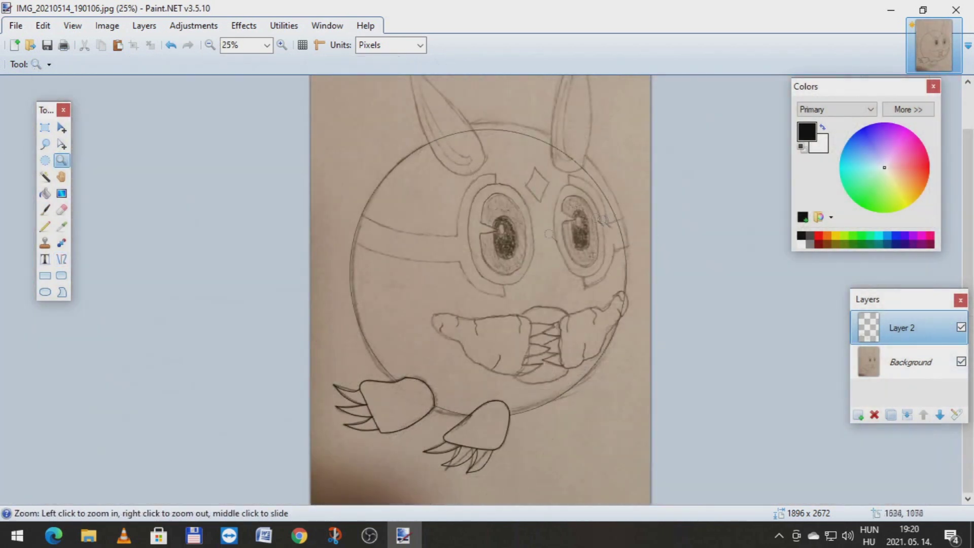
Outline the left eye with a 4 px ellipse of about 358 x 593 pixels and trace the right eye's outer contour with curves.
scroll(530, 142, "up", 3)
key("o")
key("o")
key("o")
key("o")
left_click_drag(451, 131, 630, 434)
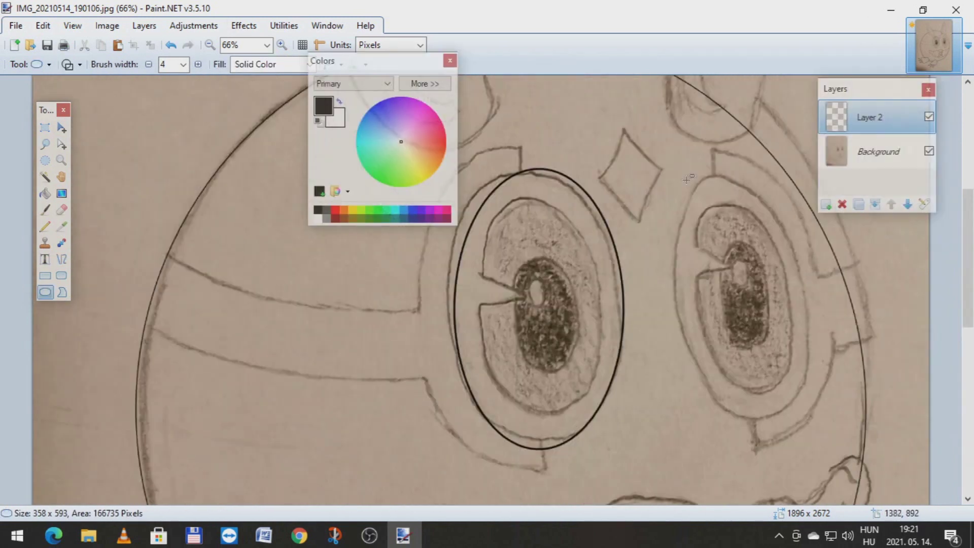
left_click(62, 259)
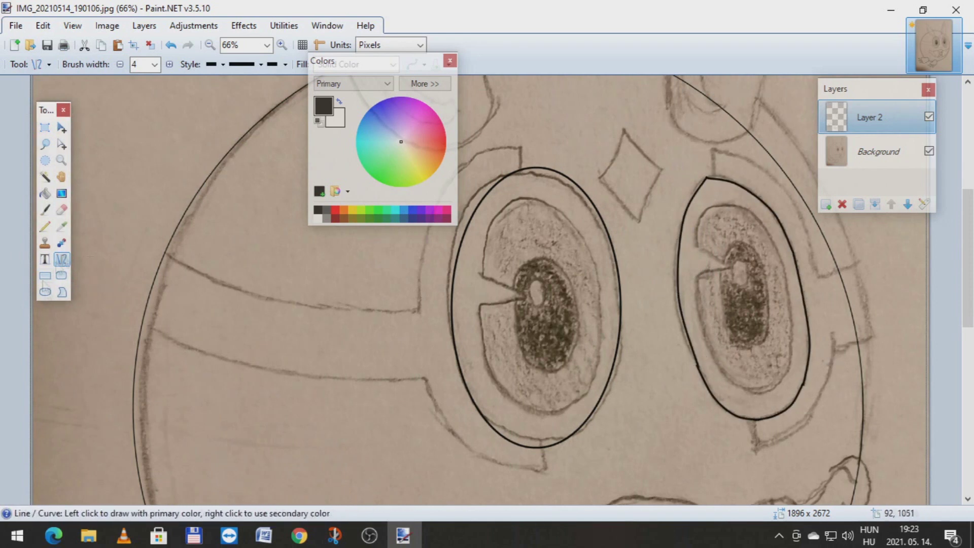
Draw the left eye's inner ellipse with its wedge-shaped notch and a small highlight ellipse of about 67 x 106 pixels.
left_click(45, 292)
left_click_drag(482, 193, 596, 421)
left_click(61, 259)
left_click_drag(483, 276, 527, 296)
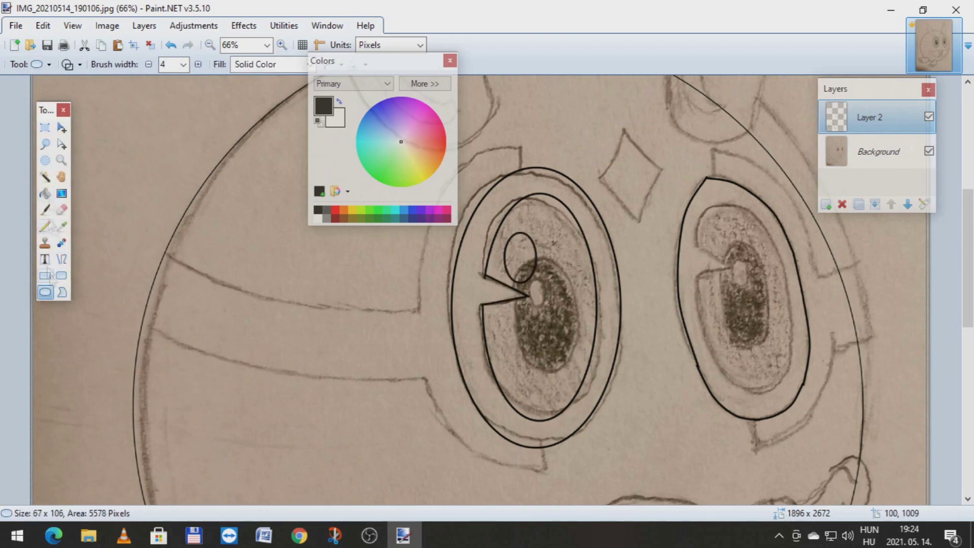
Fill the left pupil with black and its highlight with white, checking the result without the background sketch.
left_click(45, 193)
left_click(558, 355)
right_click(520, 256)
left_click(929, 151)
left_click(929, 151)
Trace the right eye's pupil with curves, including the wedge-shaped notch and the rounded highlight inside it.
left_click(61, 259)
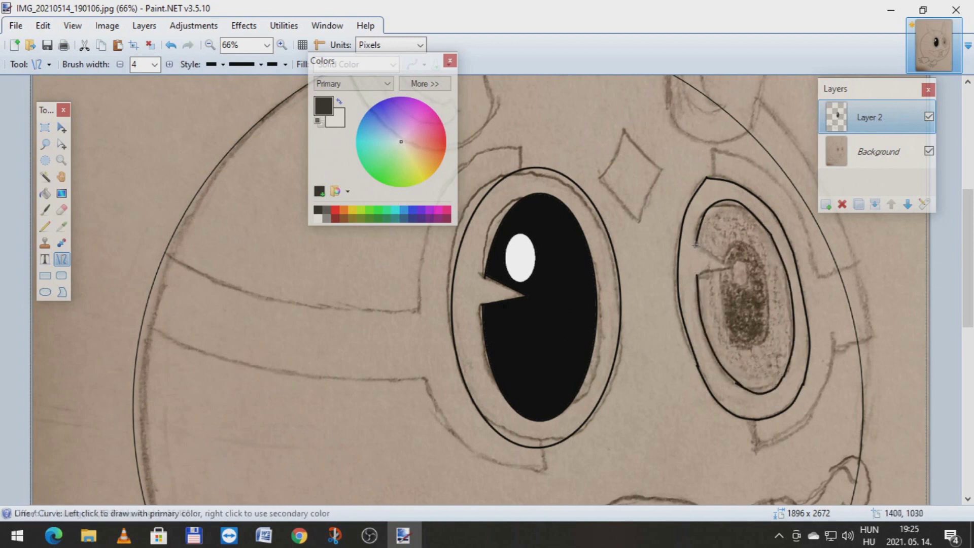
key("z")
left_click(731, 257)
left_click(732, 257)
left_click(732, 257)
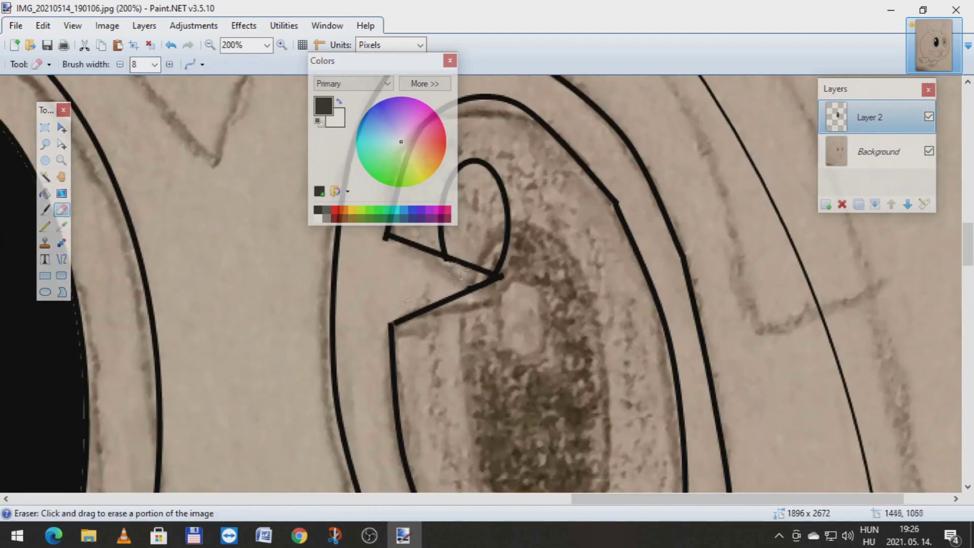
Fill the right pupil with black and the areas around both pupils with white.
key("ctrl+minus")
key("ctrl+minus")
key("ctrl+minus")
key("f")
left_click(457, 325)
left_click(691, 218)
Paint over the line between the right pupil's highlight and notch with an 8 px white brush.
key("b")
key("ctrl+plus")
key("ctrl+plus")
key("ctrl+plus")
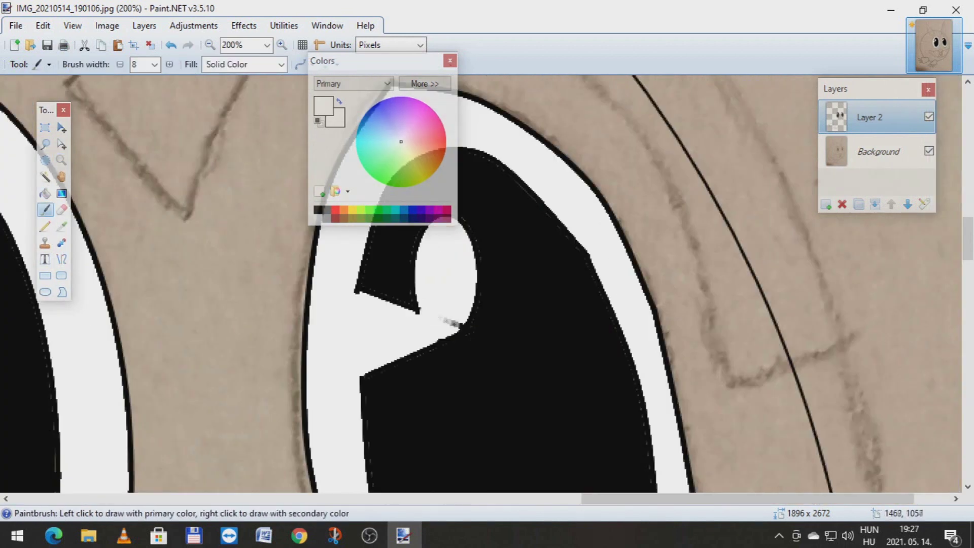
key("ctrl+minus")
key("ctrl+minus")
key("ctrl+minus")
key("ctrl+minus")
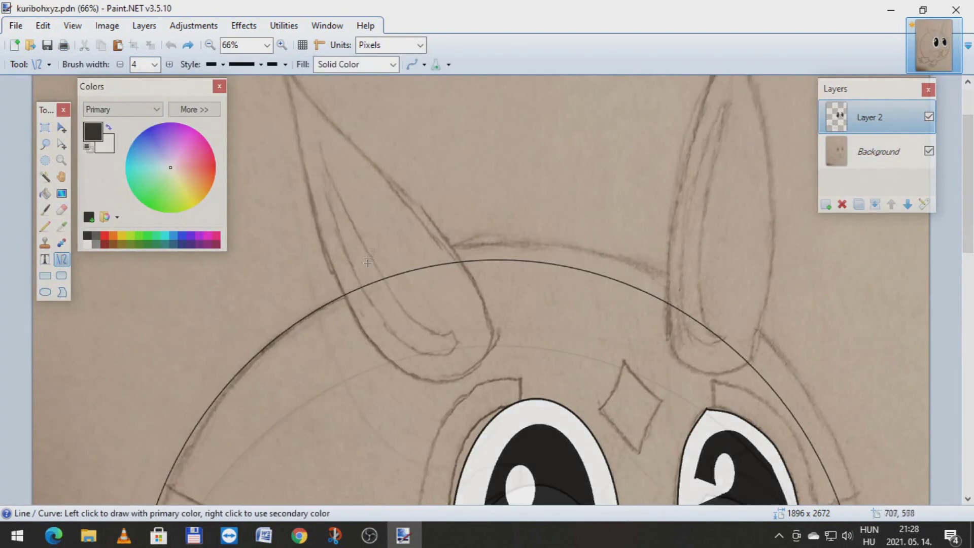
Trace the left ear's full outline over the sketch with 4 px curves.
left_click_drag(280, 145, 365, 419)
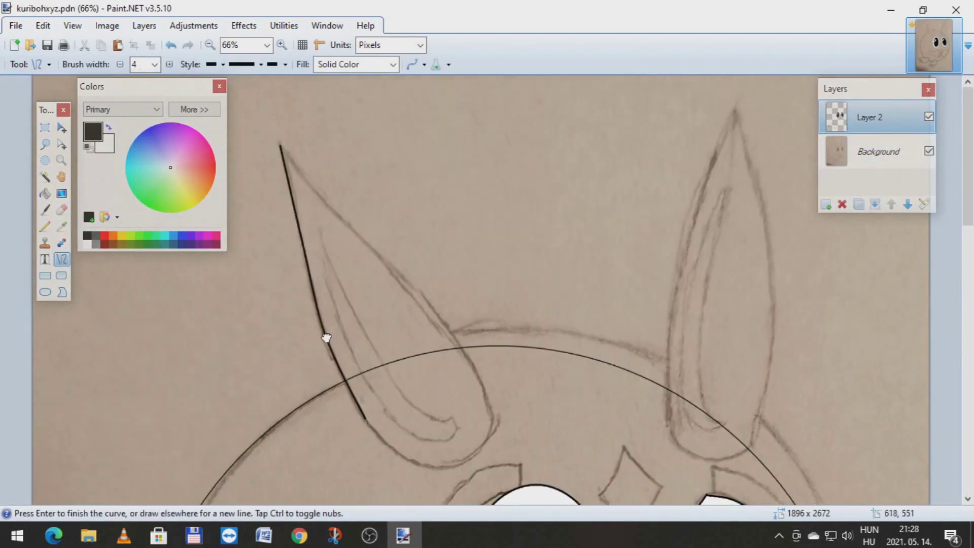
left_click_drag(421, 322, 442, 316)
key("Return")
scroll(367, 331, "down", 3)
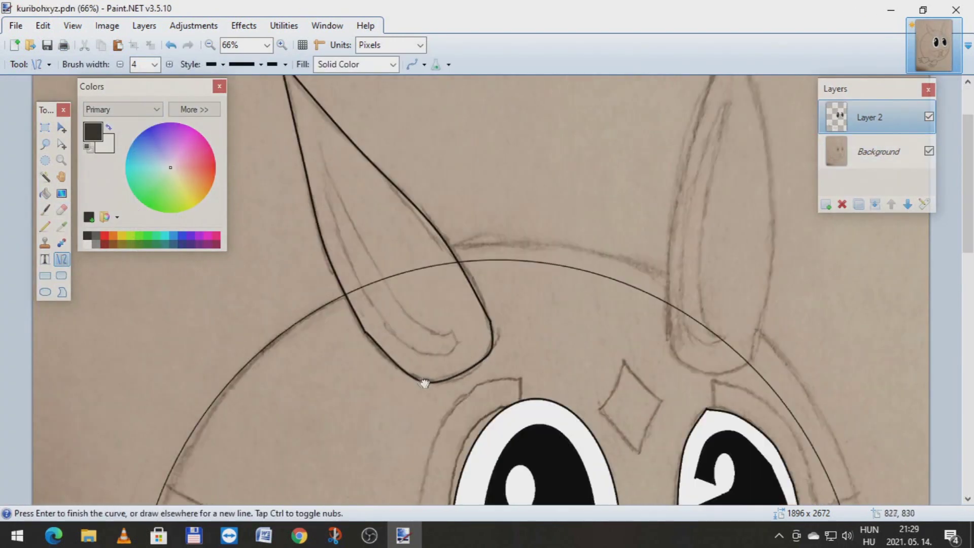
key("Return")
scroll(488, 320, "up", 3)
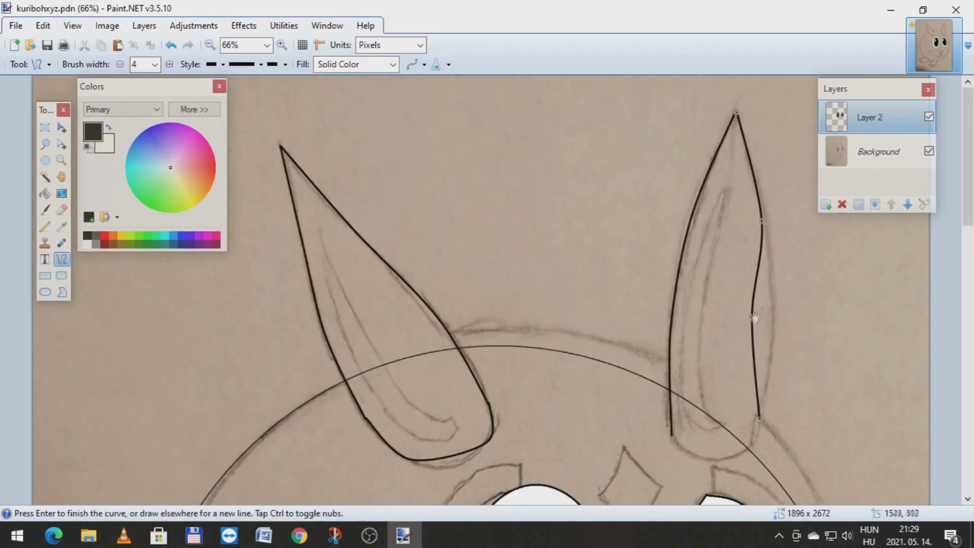
Trace the right ear's sides and rounded base over the sketch with 4 px curves.
scroll(762, 222, "down", 4)
left_click_drag(760, 311, 731, 335)
key("Return")
scroll(732, 335, "down", 2)
scroll(686, 281, "up", 3)
Erase the parts of the body circle that run through both ears with a 40 px eraser.
key("e")
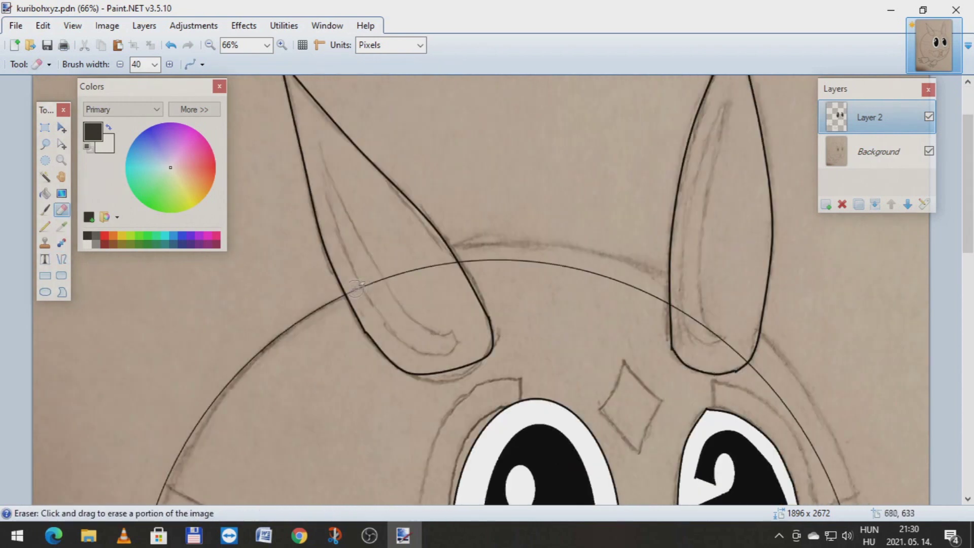
scroll(766, 310, "down", 2)
key("z")
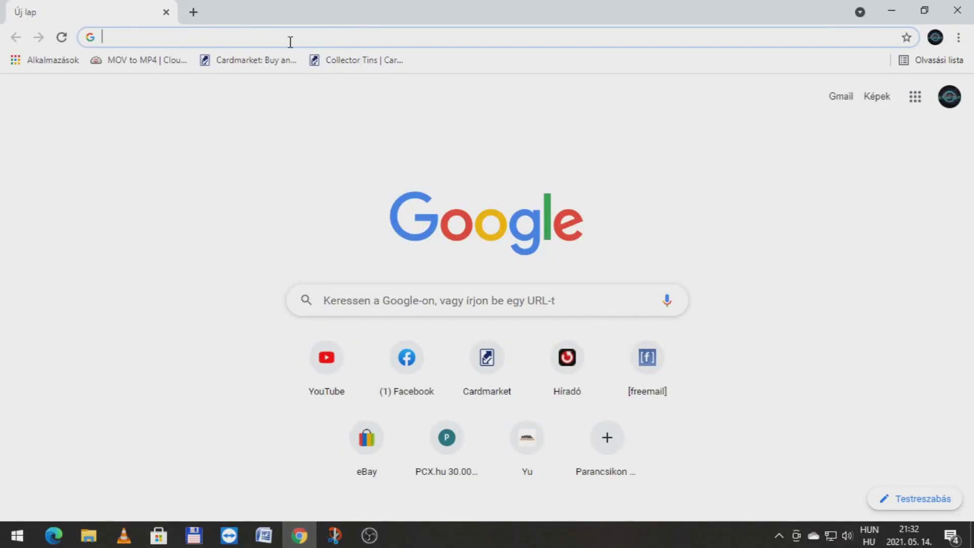
Search Google Images for "steel texture" and browse the metal textures.
type("steel texture")
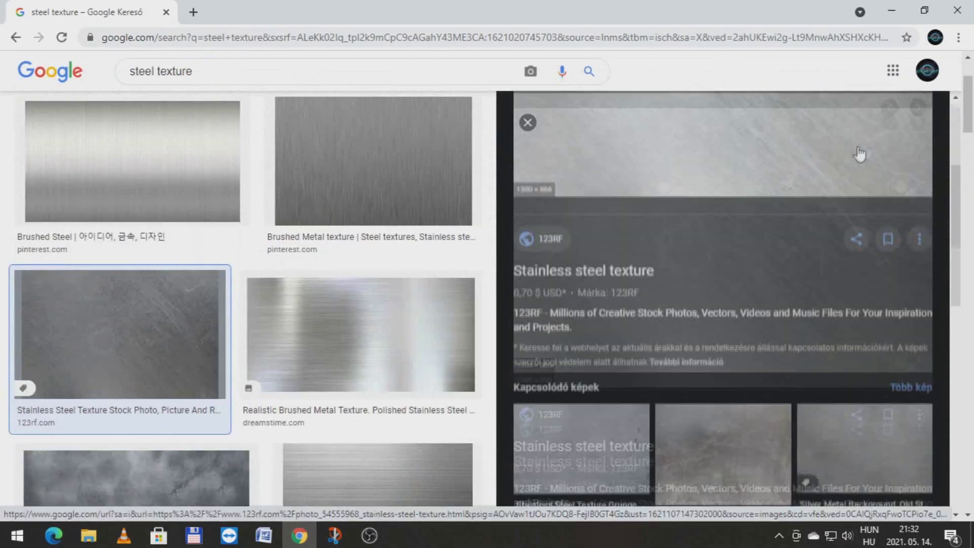
scroll(848, 298, "down", 5)
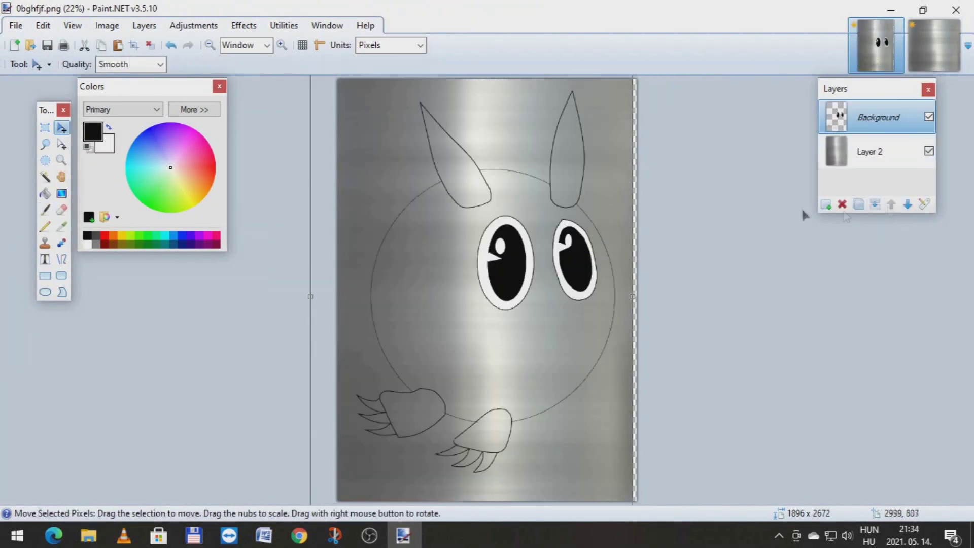
Switch to Paint.NET and select the area outside the character's outline with the Magic Wand on the line-art layer.
left_click(45, 177)
left_click(379, 163)
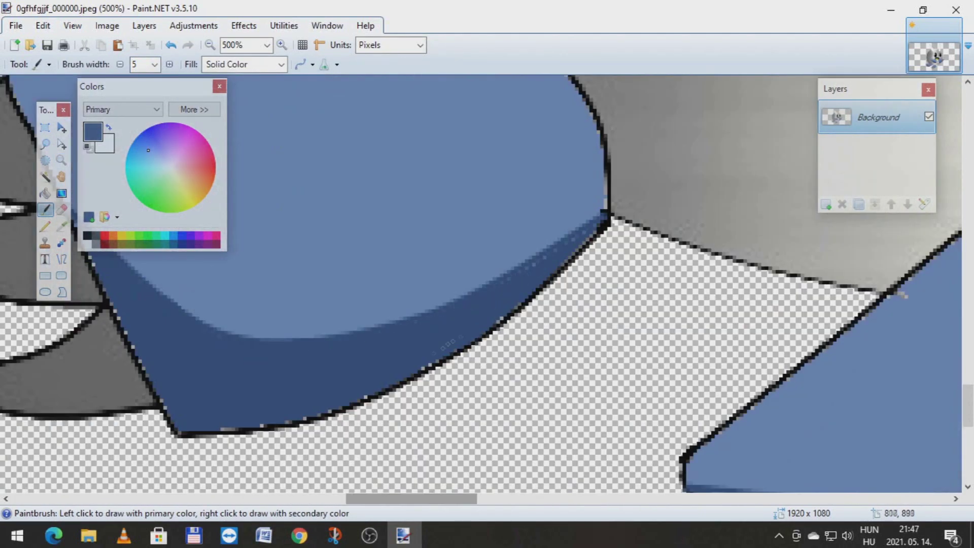
Set the brush width to 3 and clean up the body line's end inside the right ear with white.
left_click(154, 63)
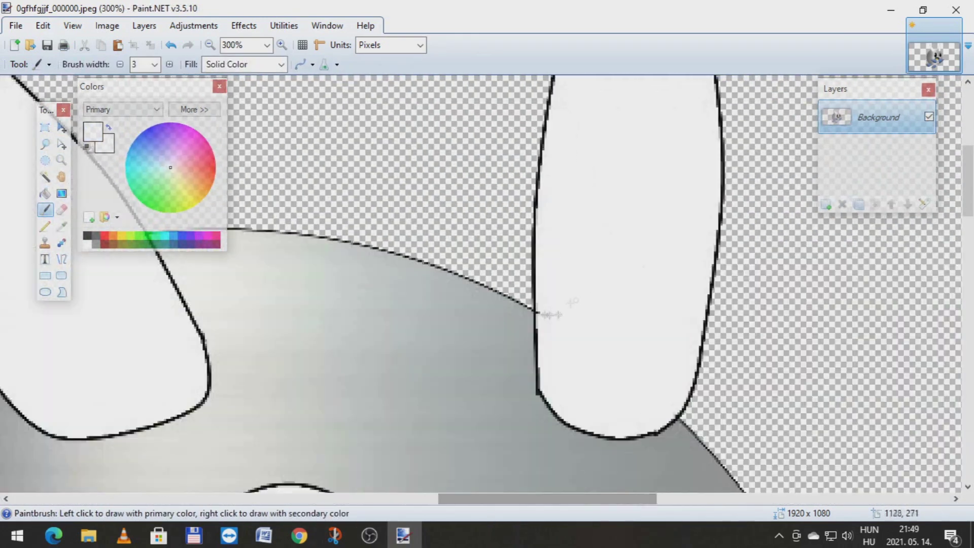
left_click_drag(332, 65, 309, 65)
left_click(384, 160)
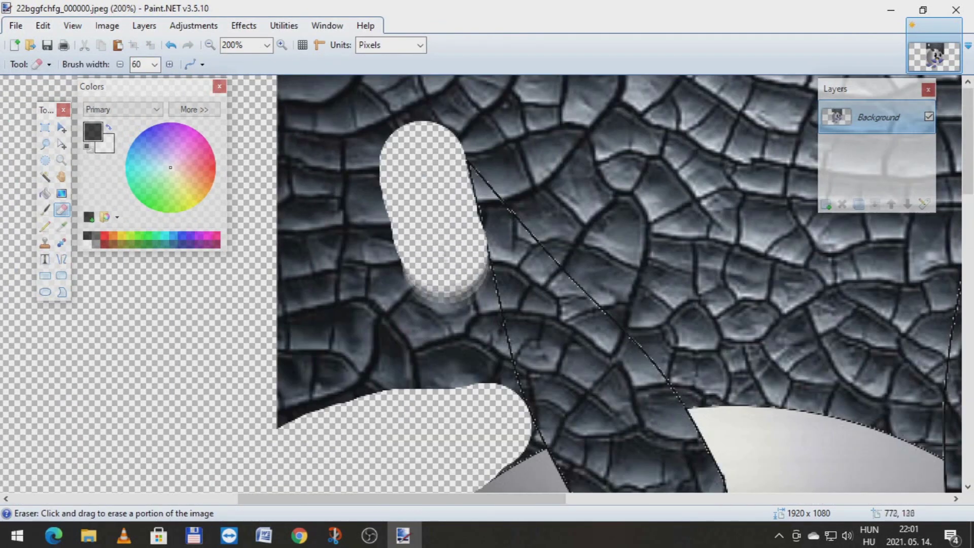
Erase the dark cracked texture around the outside of the ears with a 60 px eraser.
left_click_drag(424, 283, 433, 187)
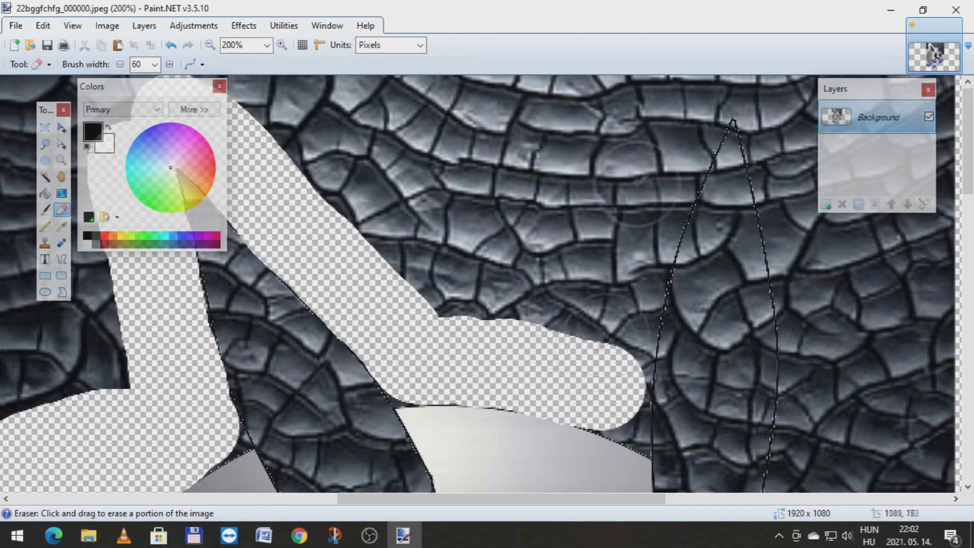
left_click_drag(594, 355, 633, 250)
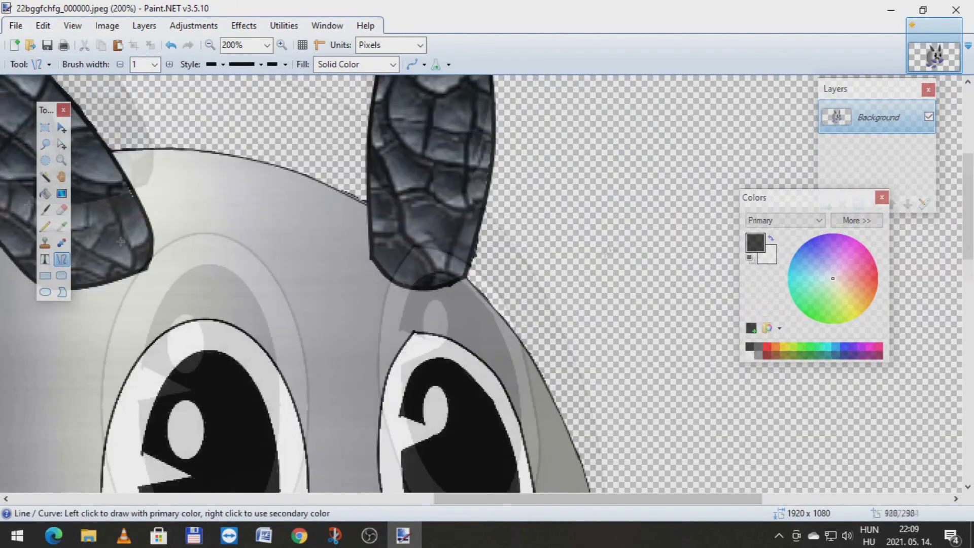
Draw two 1 px curved band lines from the body's left edge toward the left eye.
left_click_drag(271, 445, 350, 428)
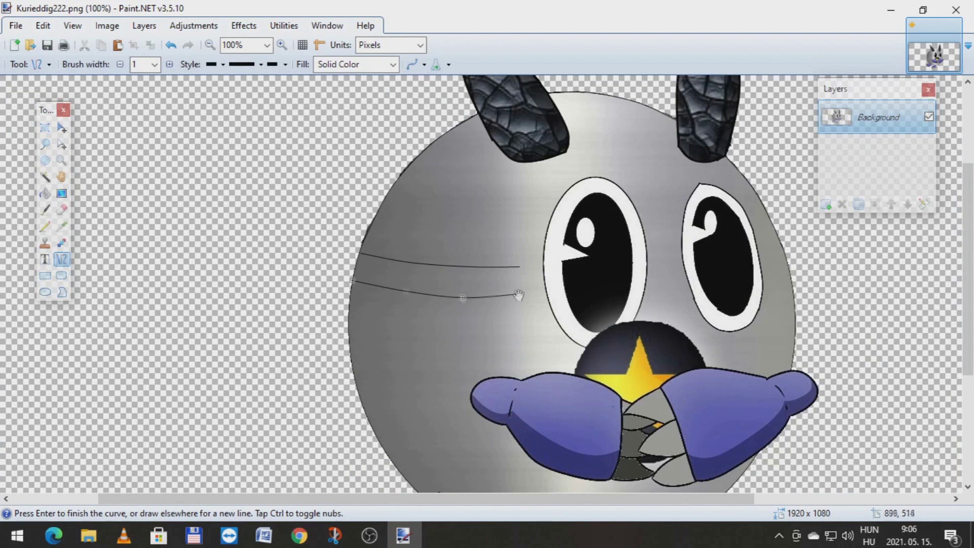
key("z")
left_click(534, 222)
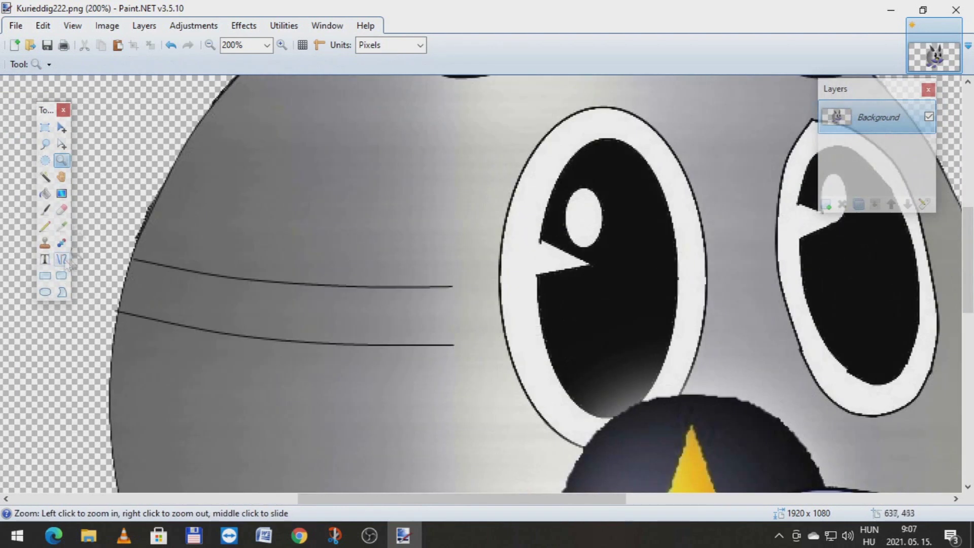
Curve the upper band line up and over the left eye, and draw a short upright line above each eye.
key("o")
left_click_drag(520, 267, 555, 183)
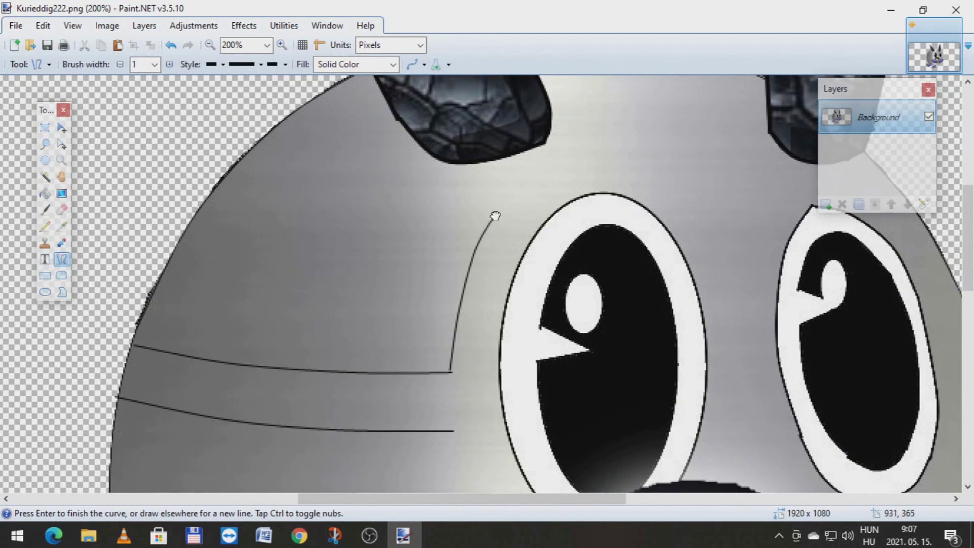
scroll(631, 185, "down", 2)
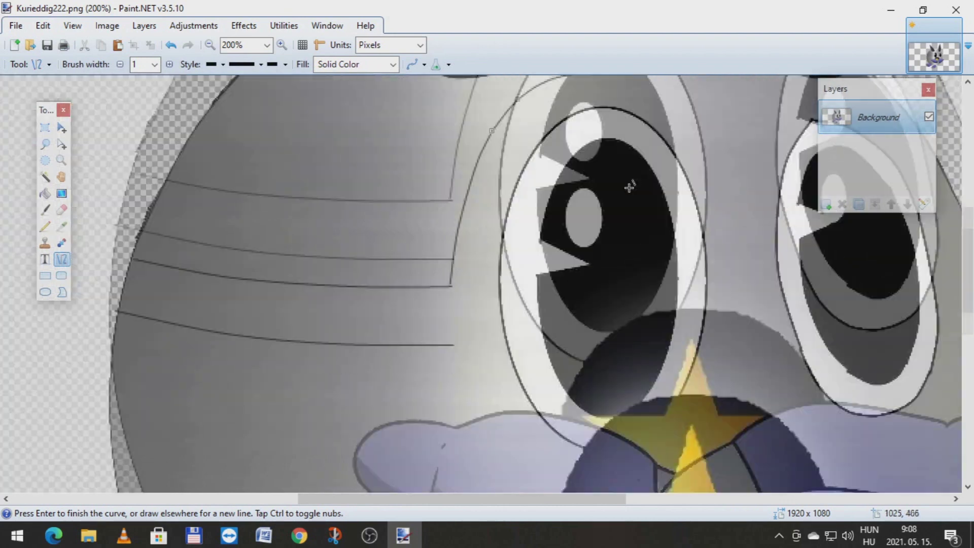
scroll(646, 311, "up", 2)
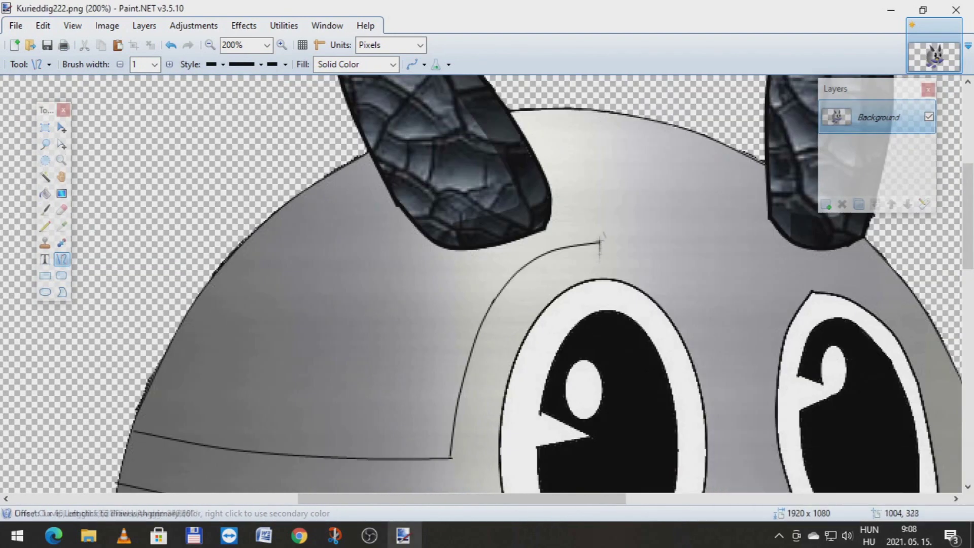
scroll(659, 256, "right", 3)
left_click_drag(561, 205, 559, 170)
Add a layer with guide lines extending both band lines across the eyes, and return to the Background layer.
key("ctrl+shift+n")
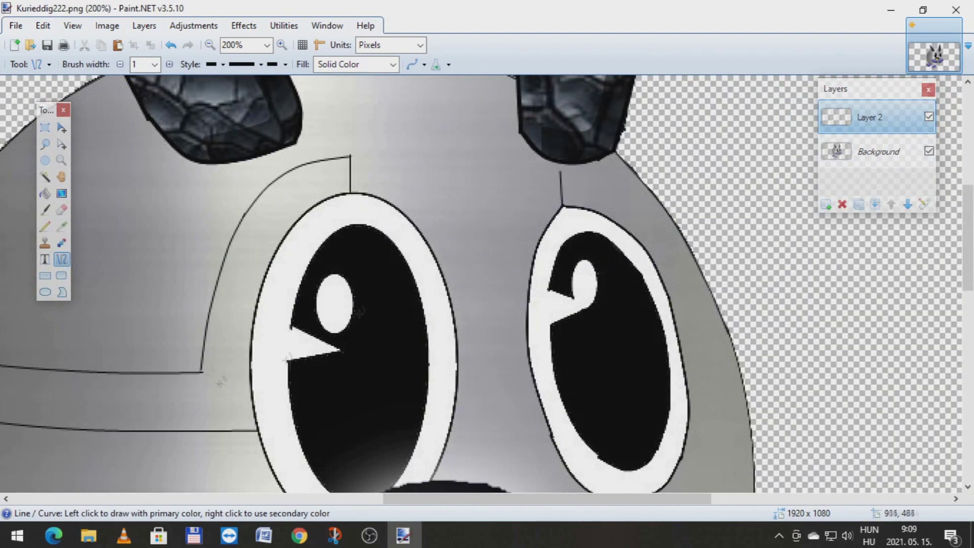
key("alt+Page_Down")
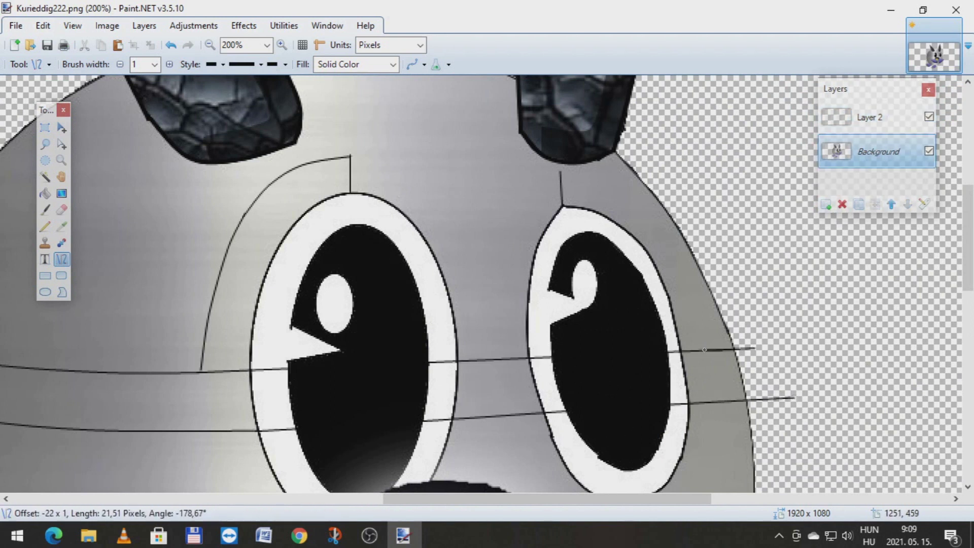
key("ctrl+z")
Draw the right side's band edges and a curve from the upper edge up and over the right eye.
mouse_move(702, 350)
left_mouse_down()
mouse_move(650, 233)
mouse_move(561, 173)
left_mouse_up()
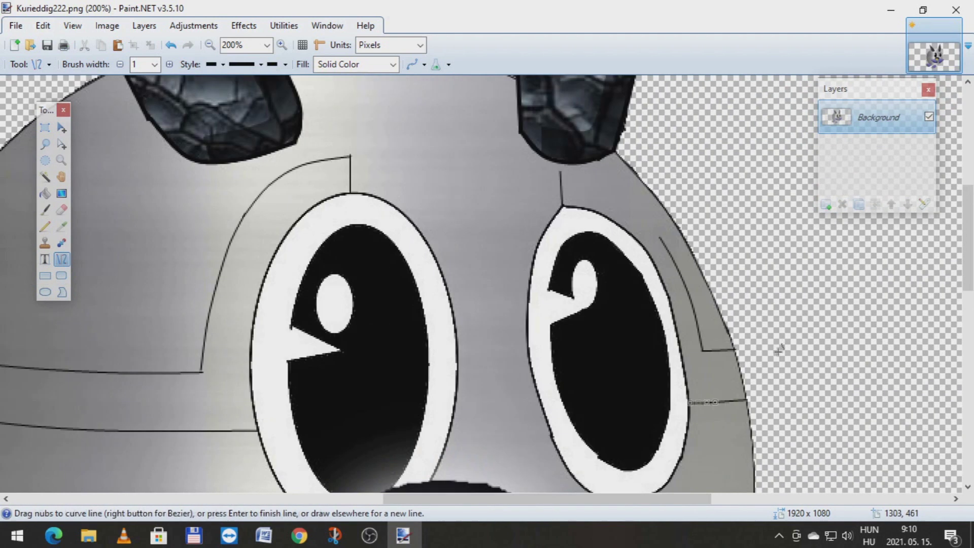
scroll(633, 253, "up", 3)
left_click(61, 161)
left_click(61, 259)
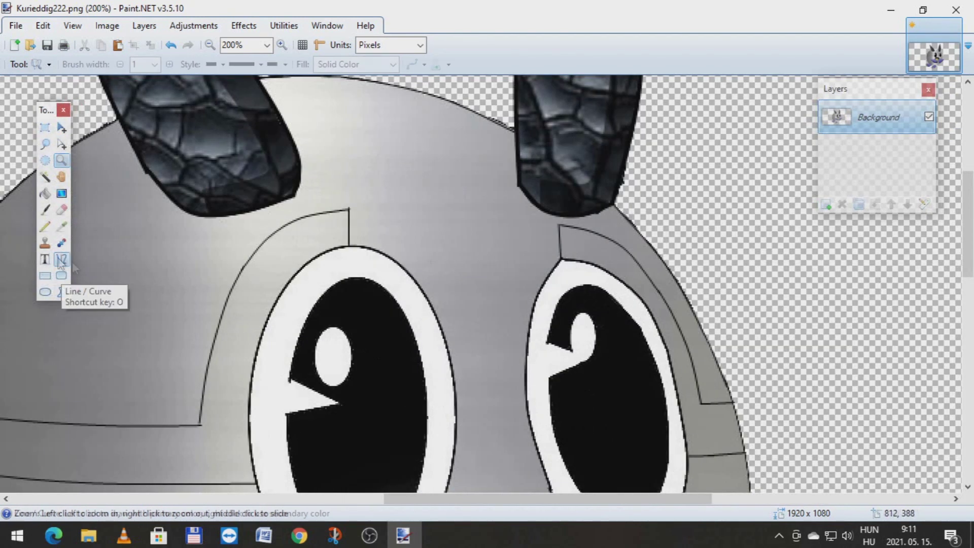
Draw a four-pointed star with inward-curving sides on the forehead between the eyes.
left_click_drag(434, 247, 477, 302)
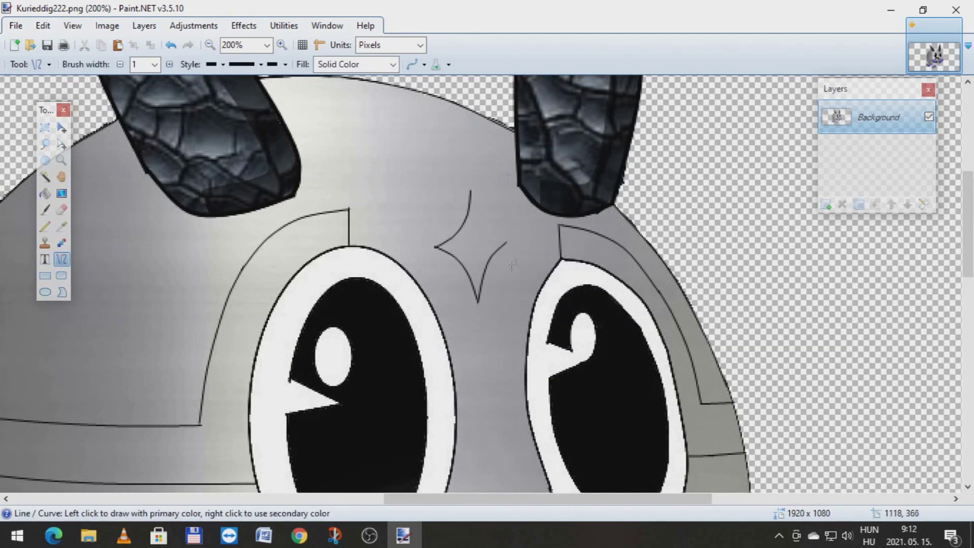
key("z")
right_click(508, 245)
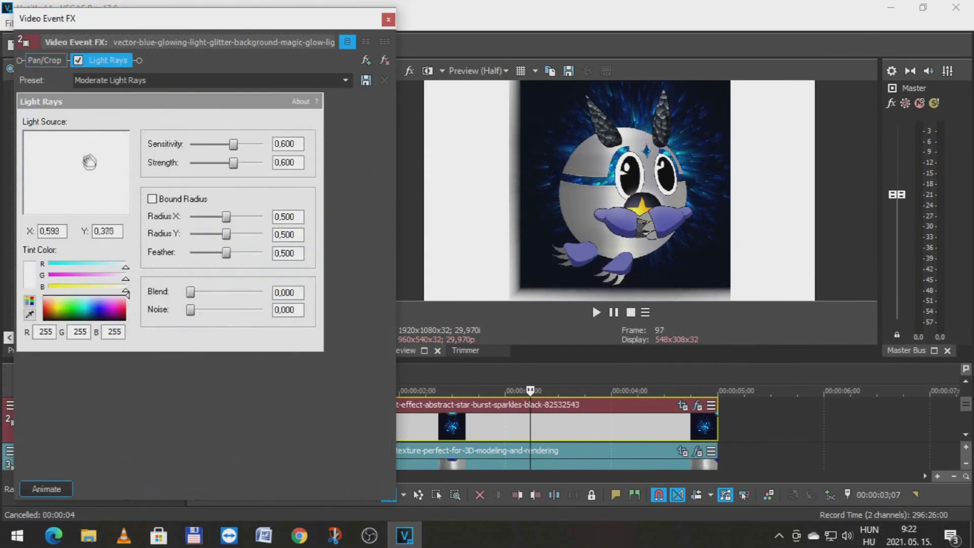
Switch to VEGAS Pro and increase the Light Rays strength on the blue glitter background clip.
left_click_drag(229, 165, 247, 166)
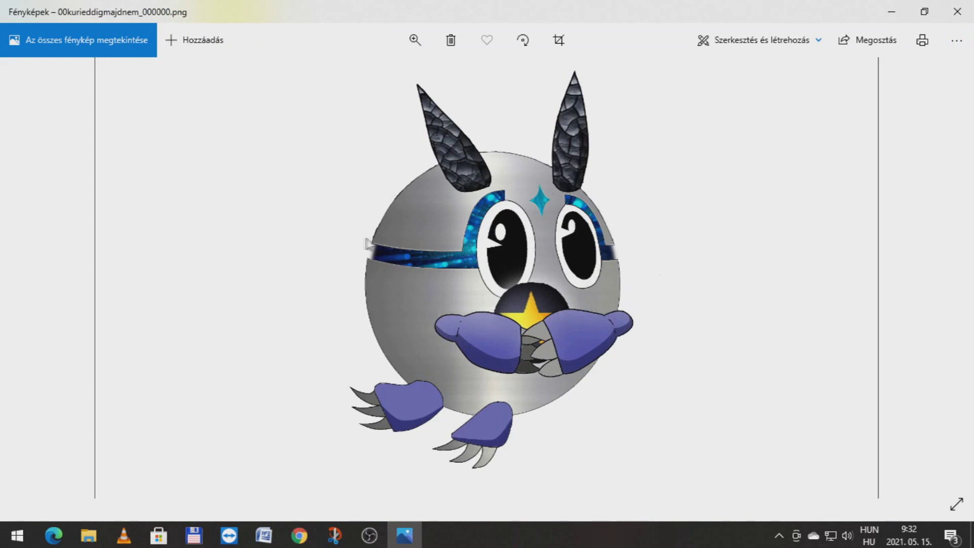
Switch to Chrome and view the collage of Kuriboh cards in the "yugioh kuriboh" image results.
left_click(298, 537)
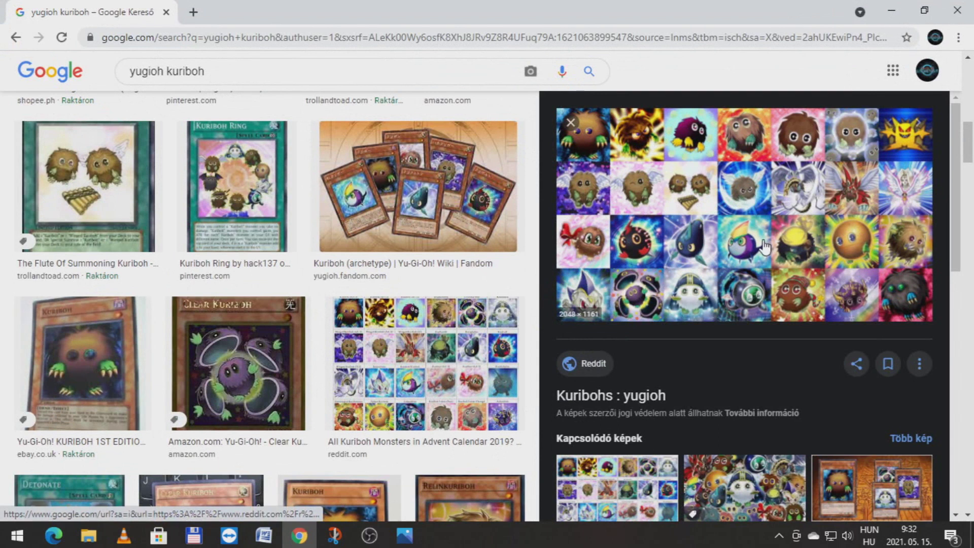
left_click(764, 247)
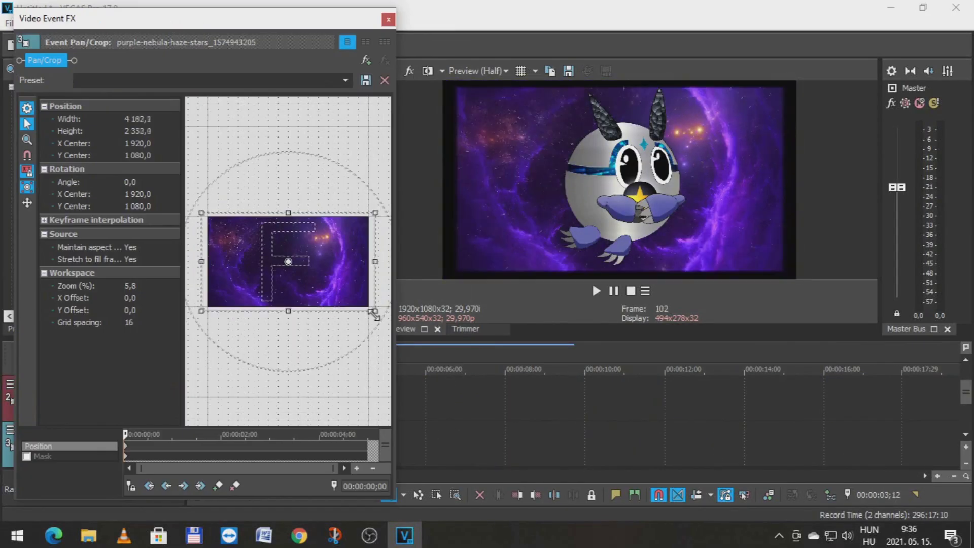
Switch to VEGAS Pro and resize the pan/crop frame of the purple nebula background clip.
left_click_drag(374, 315, 326, 279)
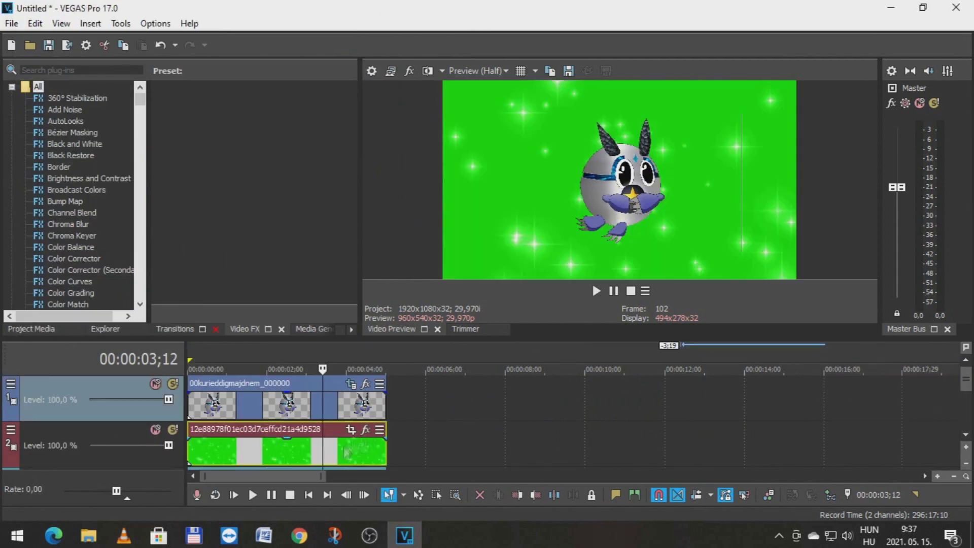
left_click(65, 348)
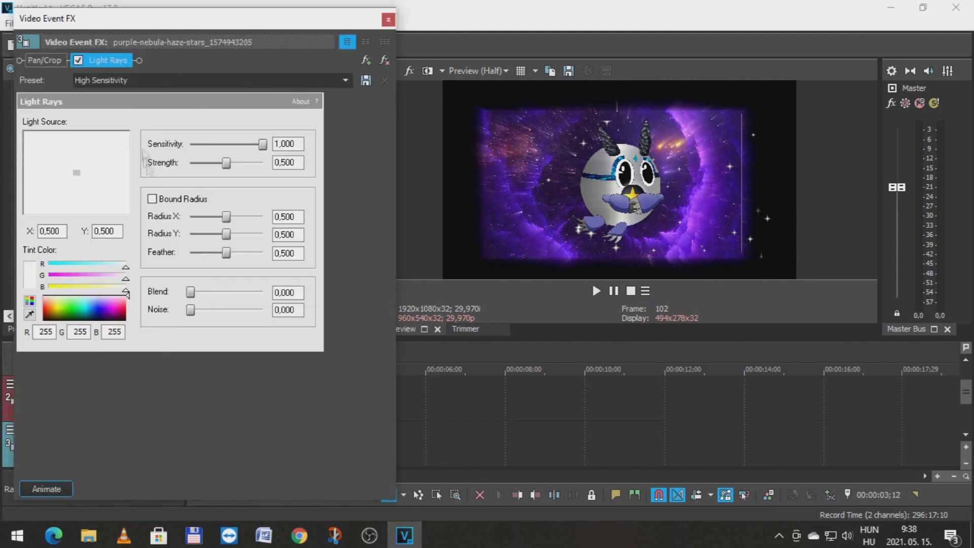
Lower the nebula background's Light Rays strength, shift its light source slightly off centre, and close the character clip's glow settings.
left_click_drag(226, 162, 209, 162)
left_click_drag(76, 172, 85, 176)
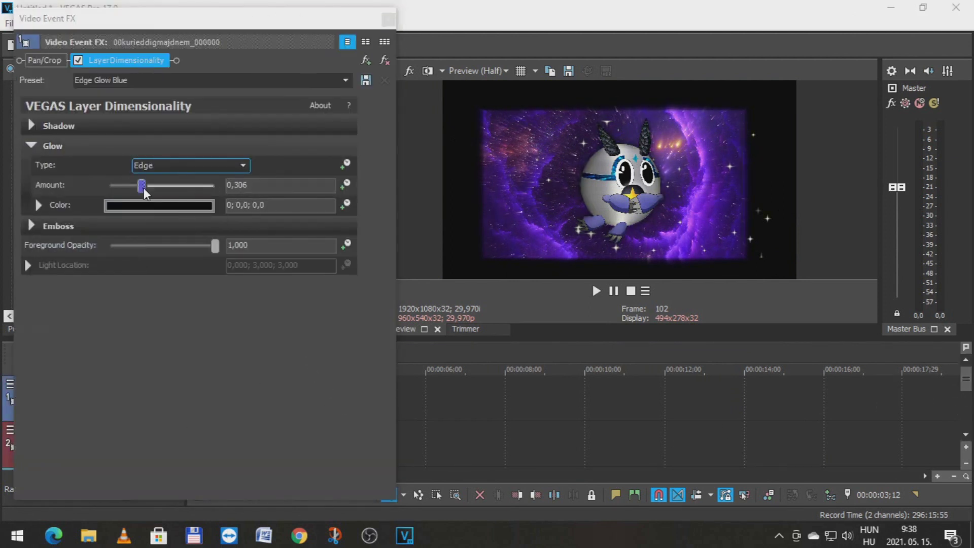
left_click(388, 21)
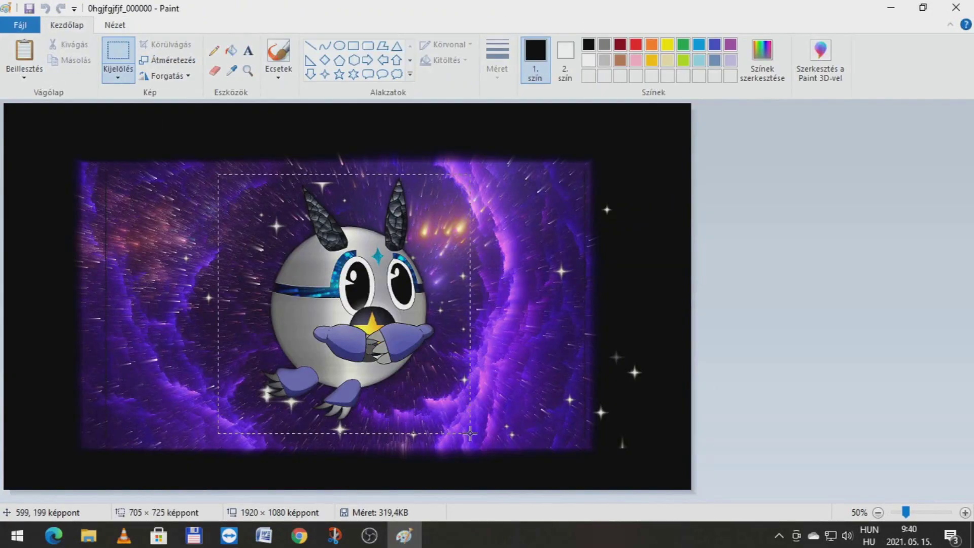
Switch to Paint and crop the rendered image to a roughly square area about 700 px wide around the character.
left_click_drag(470, 433, 465, 425)
key("ctrl+shift+x")
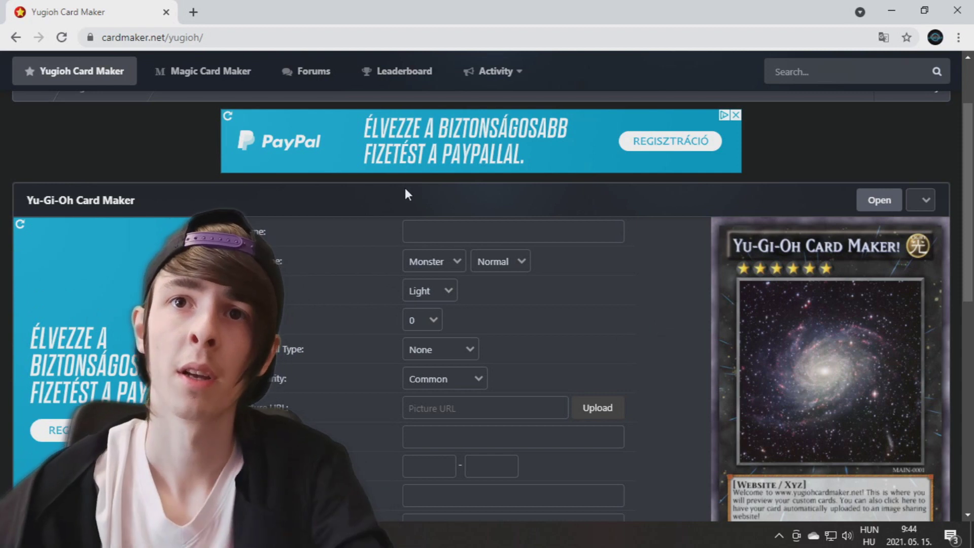
In the Yu-Gi-Oh Card Maker, name the card Rankuriboh and make it a level 1 Dark Xyz card with the character picture.
left_click(495, 262)
left_click(432, 261)
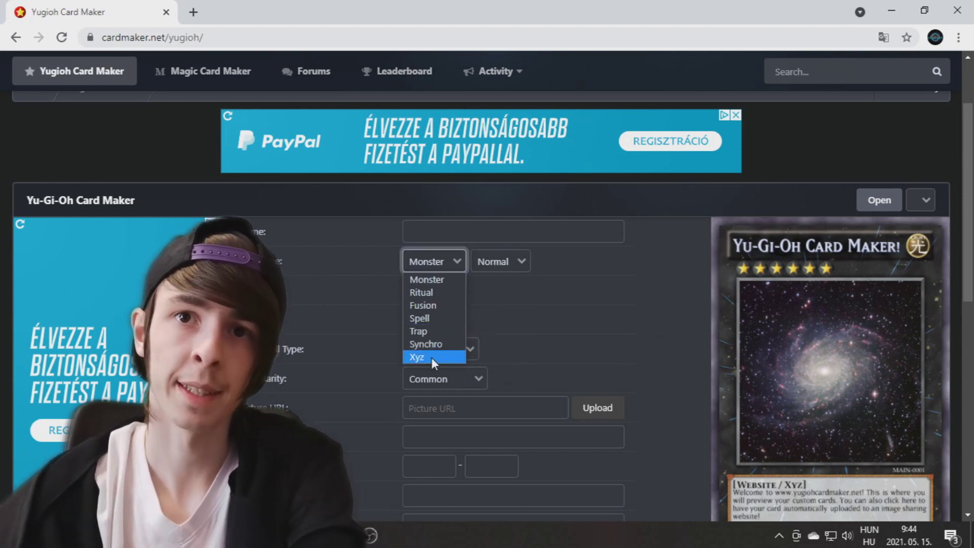
left_click(632, 301)
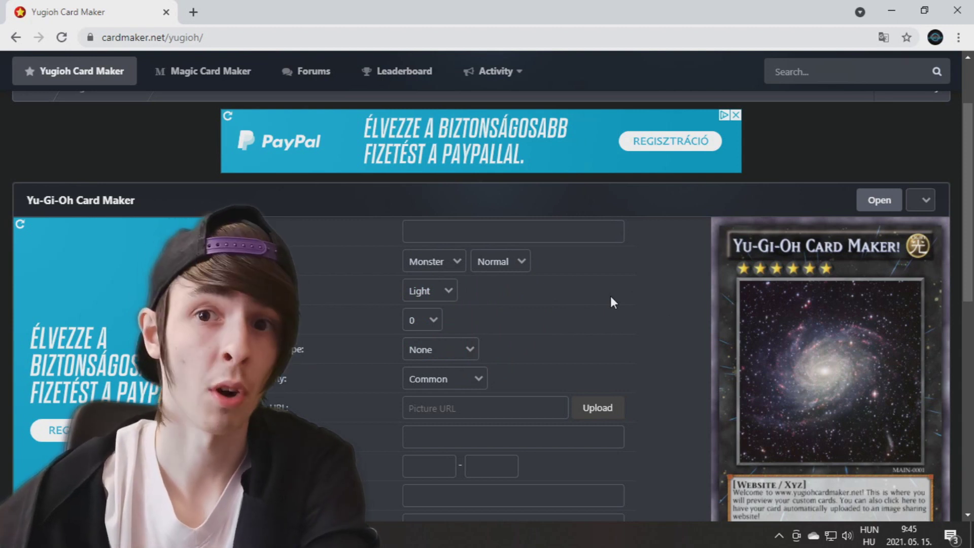
left_click(502, 231)
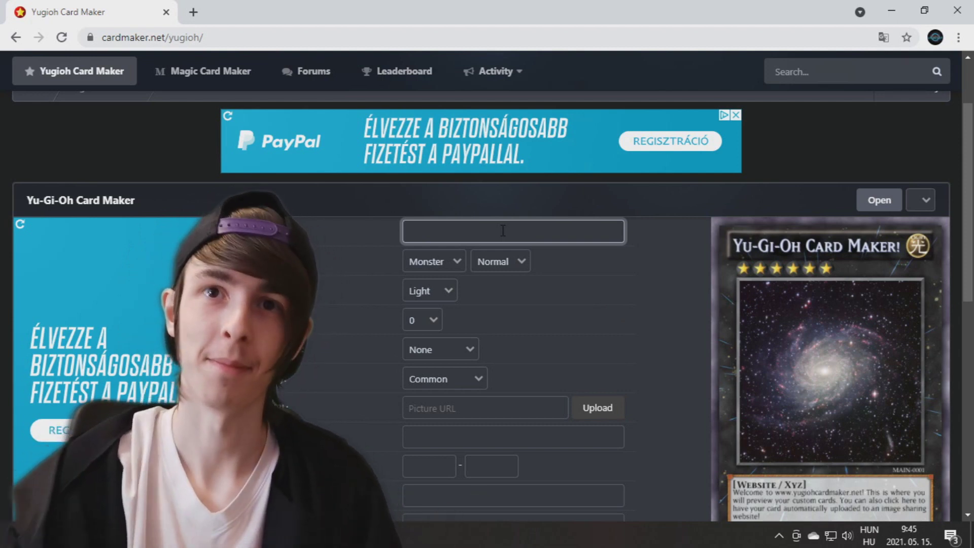
type("Rankuriboh")
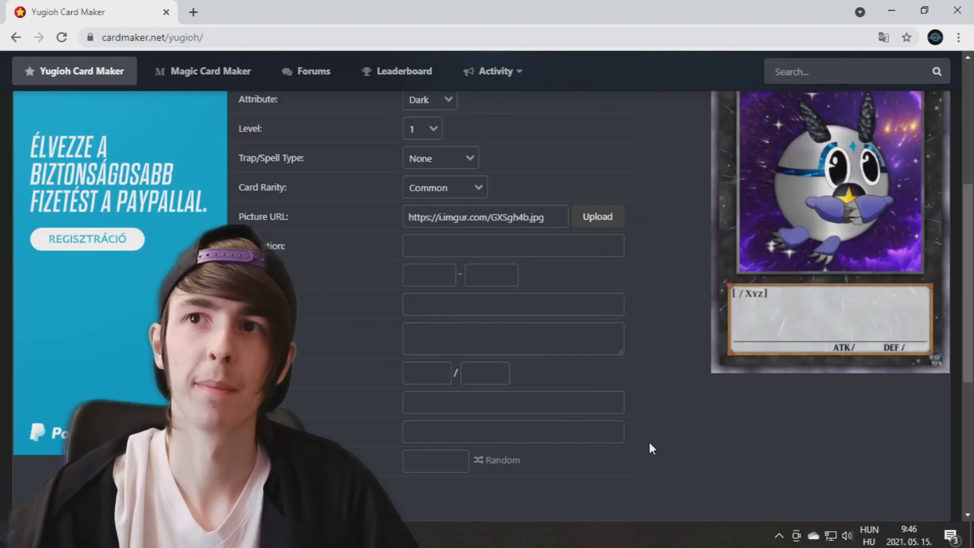
Set the card's monster type to Fiend, with ATK 500 and DEF 200.
scroll(649, 447, "up", 2)
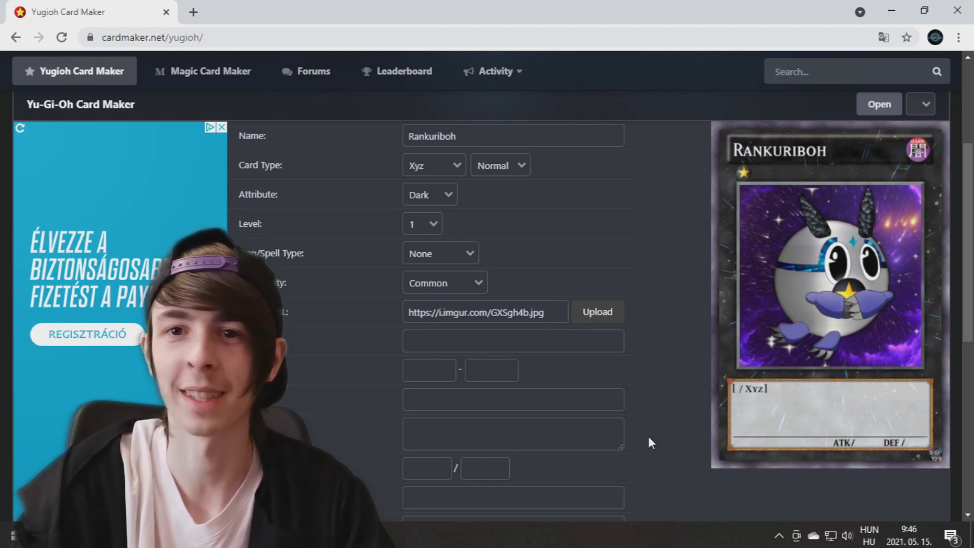
left_click(445, 400)
type("Fiend")
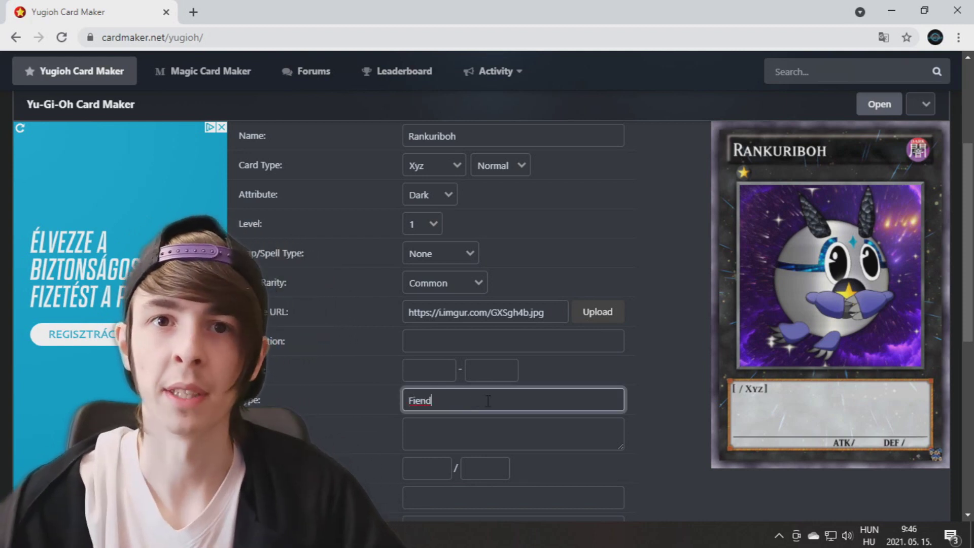
left_click(430, 471)
type("500")
left_click(493, 471)
type("200")
Fill in the creator's name and the year 2021, and enter HNGRY-VII as the set ID.
scroll(493, 470, "down", 2)
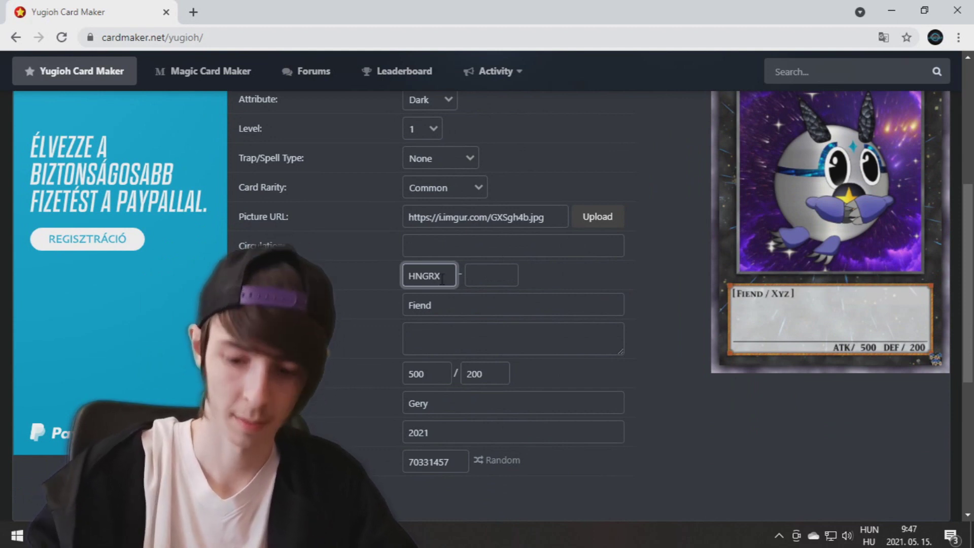
type("Y")
left_click(491, 275)
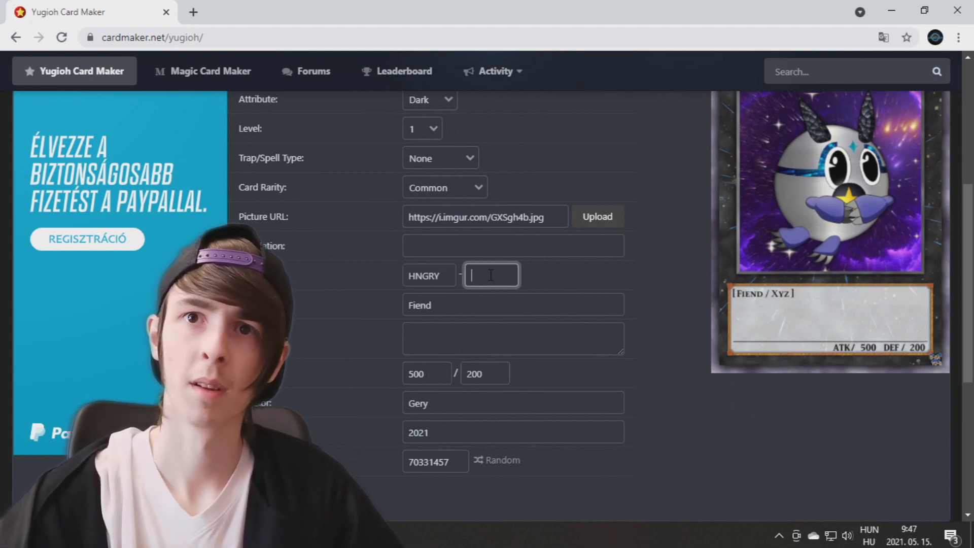
type("VII")
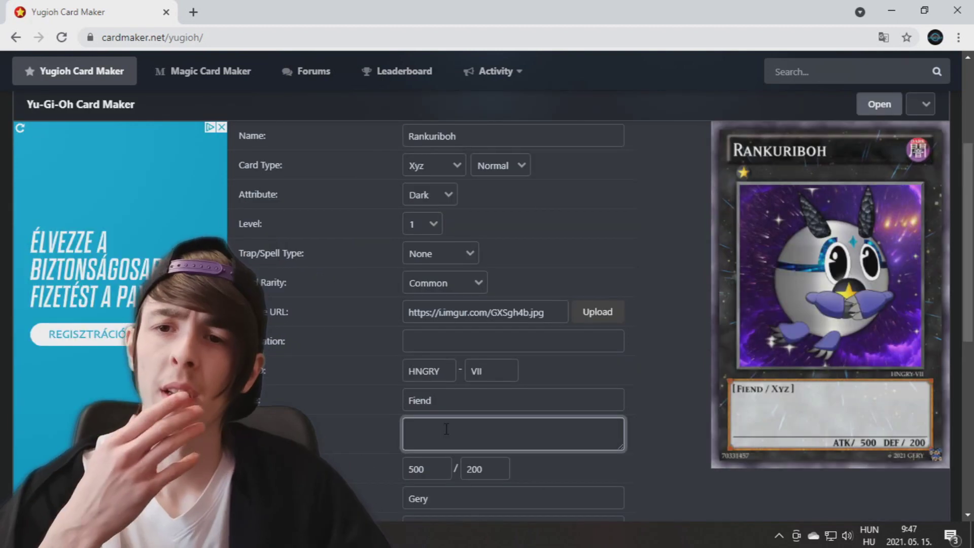
Enter the summoning requirement "2 or more (max. 5) Levell 1 monsters" as the card description and refresh the preview.
scroll(446, 430, "up", 2)
left_click(447, 429)
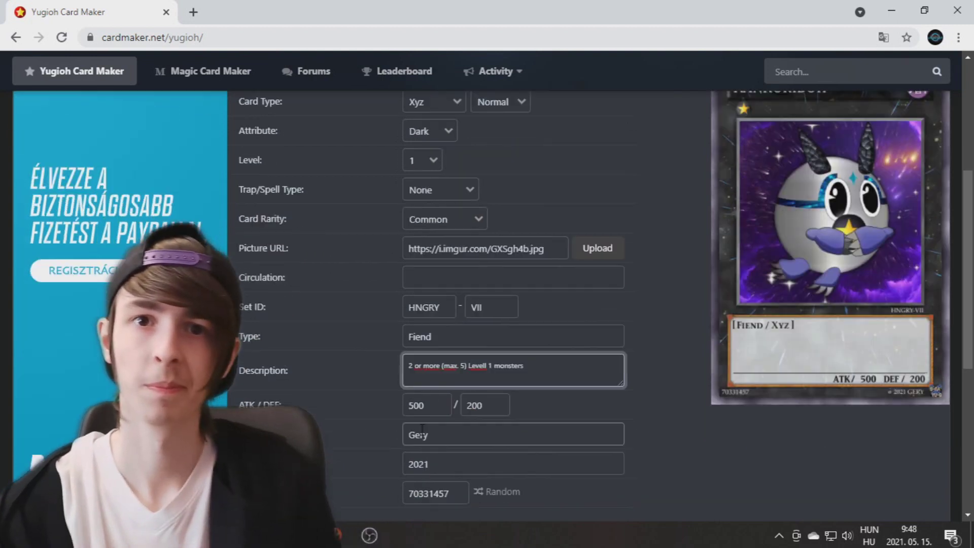
scroll(654, 441, "down", 1)
left_click(654, 441)
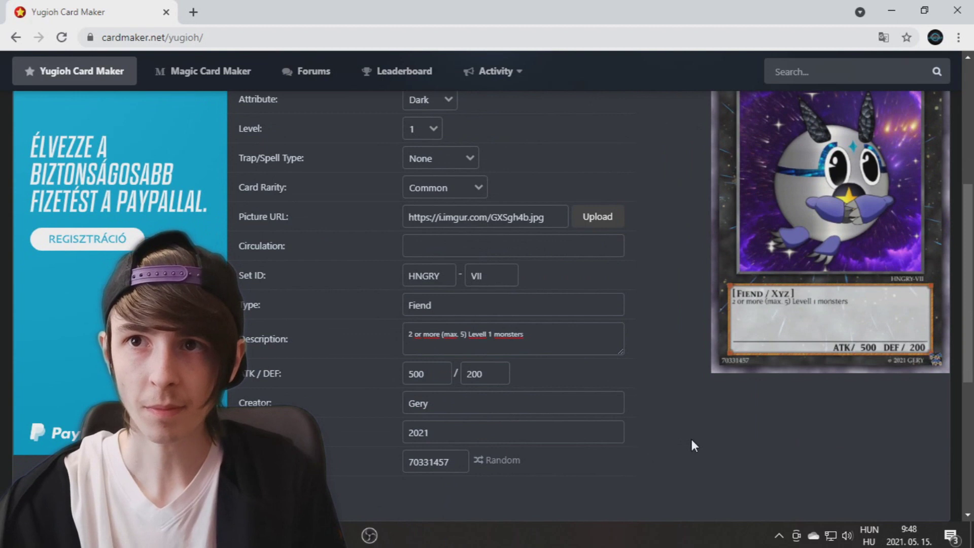
Correct "Levell" to "Level" in the description, start a new line after it, and change the card's subtype to Effect.
scroll(692, 440, "up", 2)
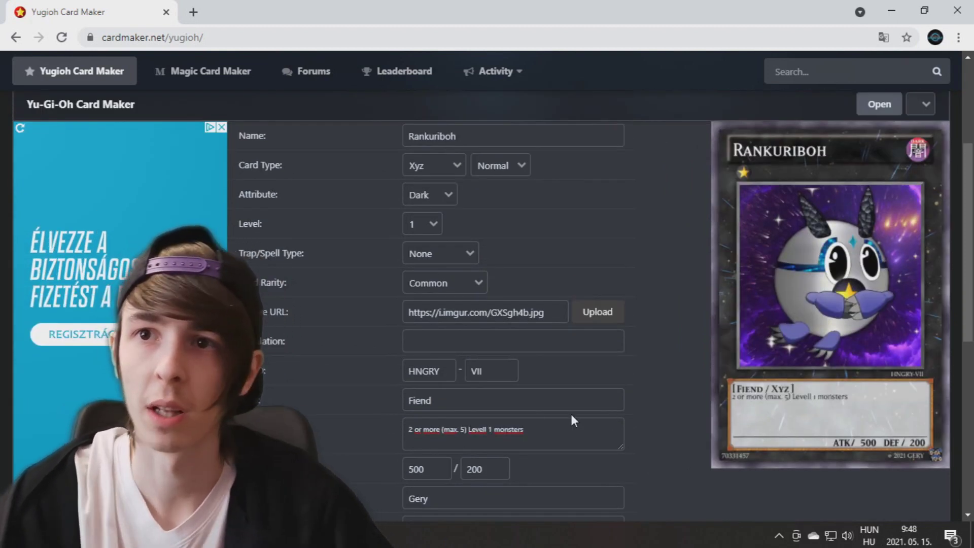
left_click(486, 429)
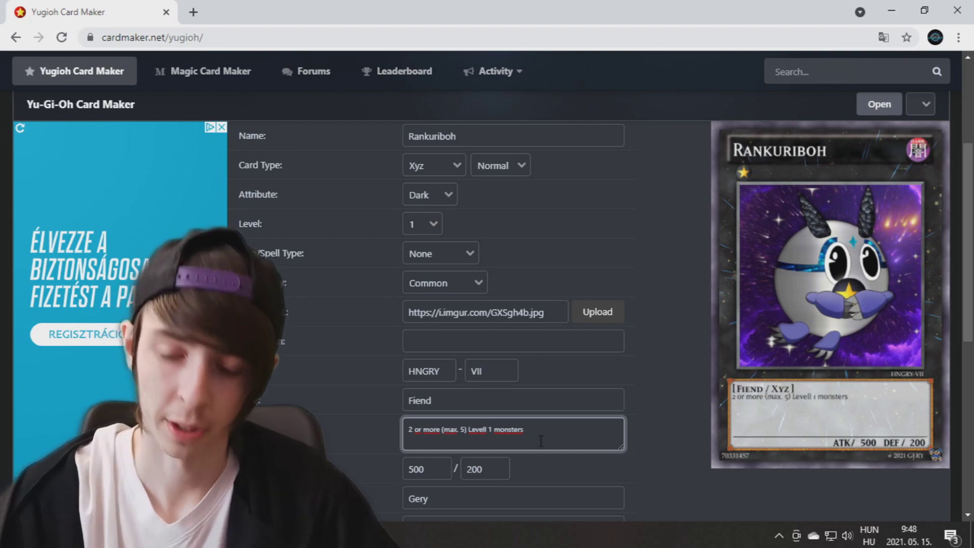
key("BackSpace")
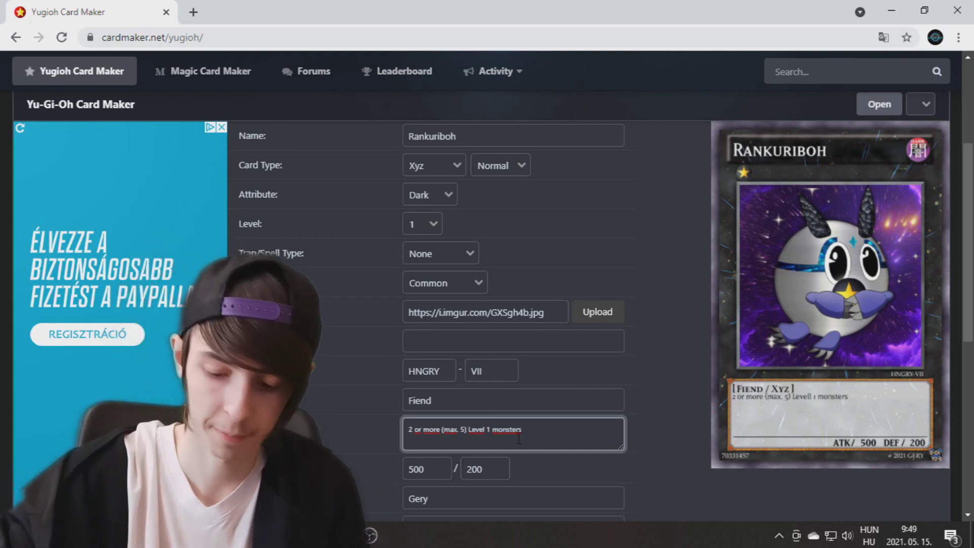
type("II")
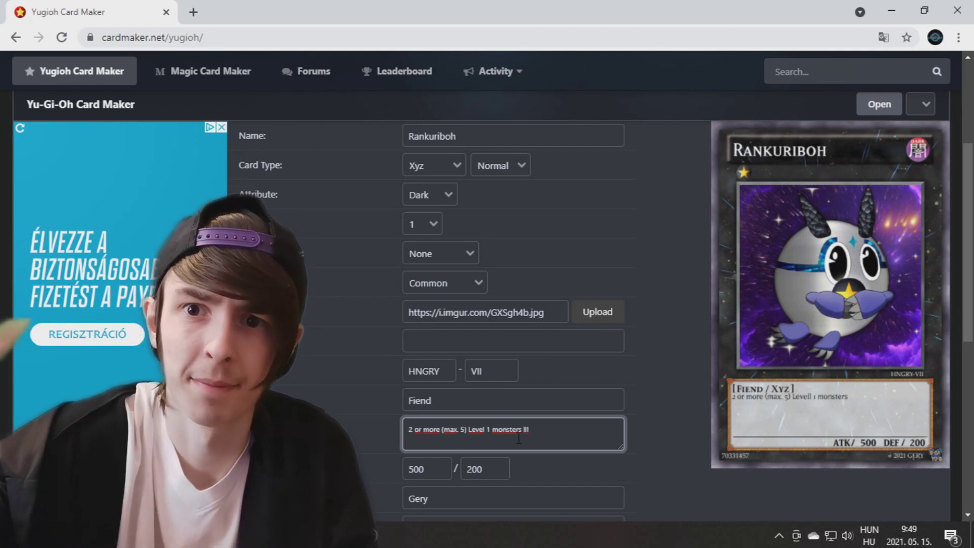
key("BackSpace")
key("BackSpace")
key("Return")
scroll(519, 439, "down", 2)
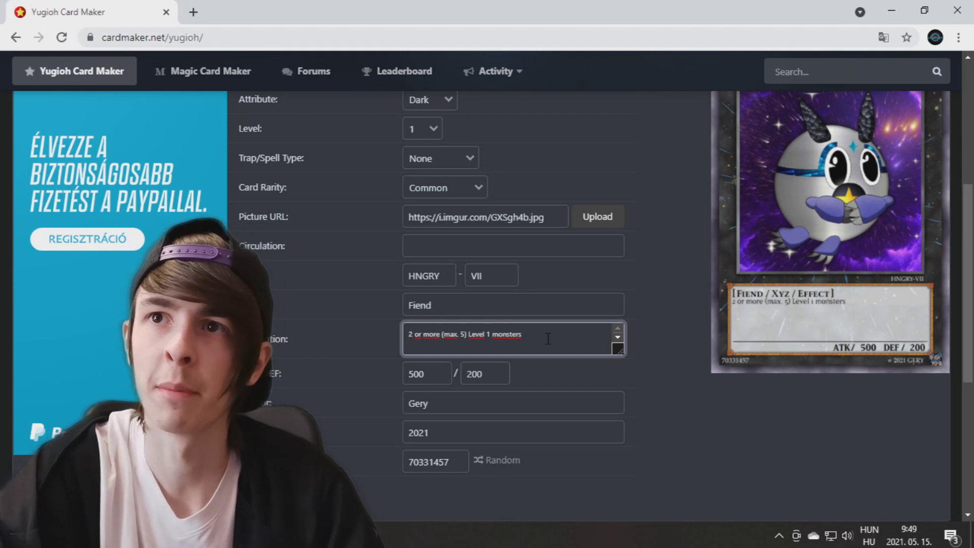
Add effect text for battle protection with materials, detaching 1 to make an opponent's monster's ATK 0, and adding 1 "Kuriboh" monster when sent to the GY.
scroll(548, 339, "up", 2)
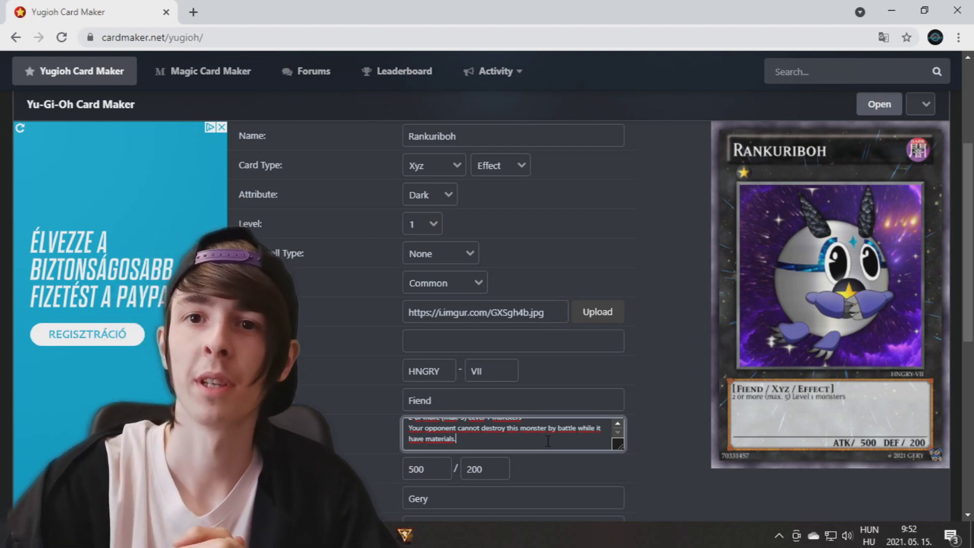
scroll(546, 438, "down", 3)
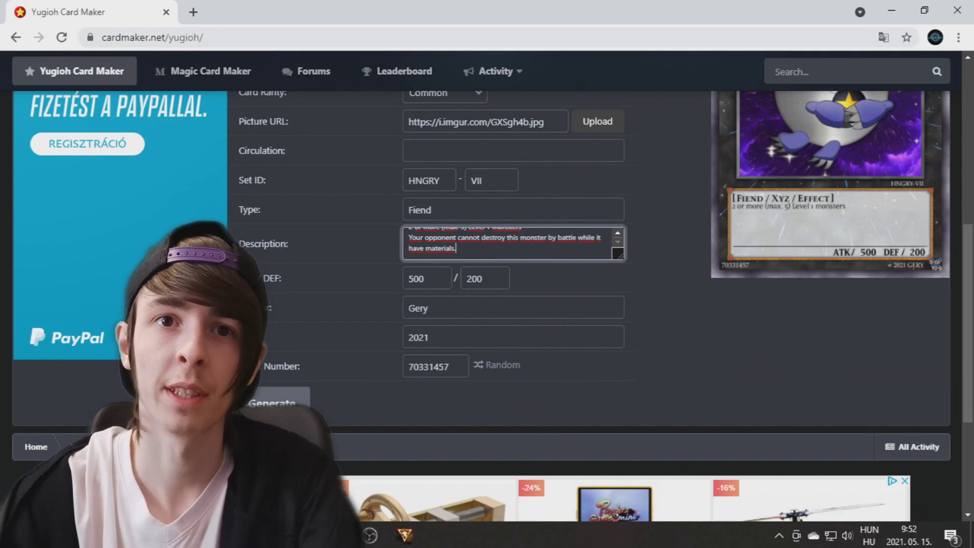
scroll(539, 366, "up", 2)
left_click(472, 345)
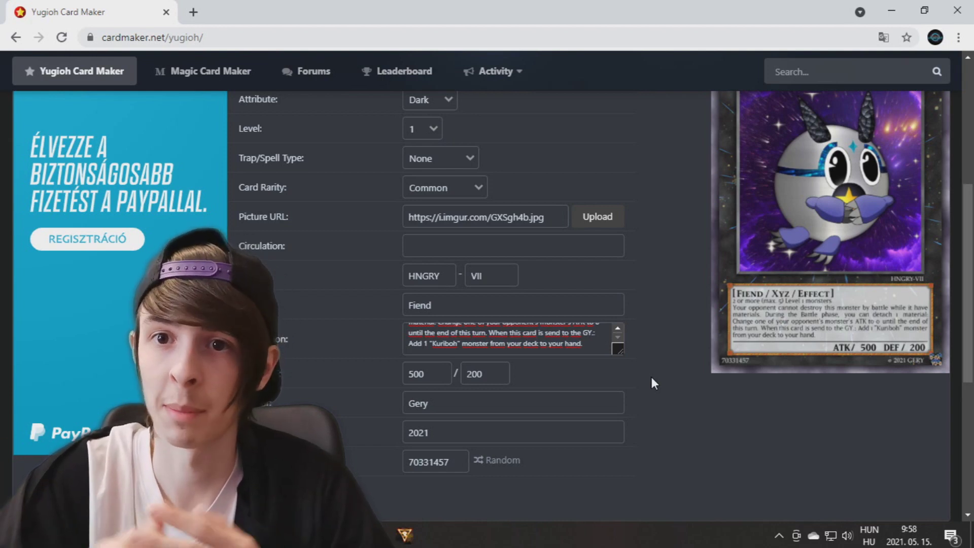
scroll(652, 388, "up", 2)
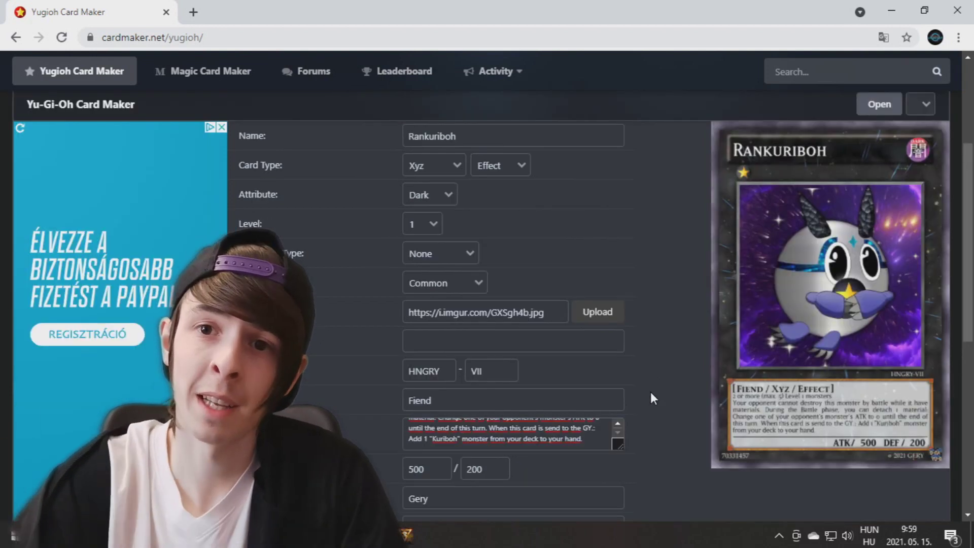